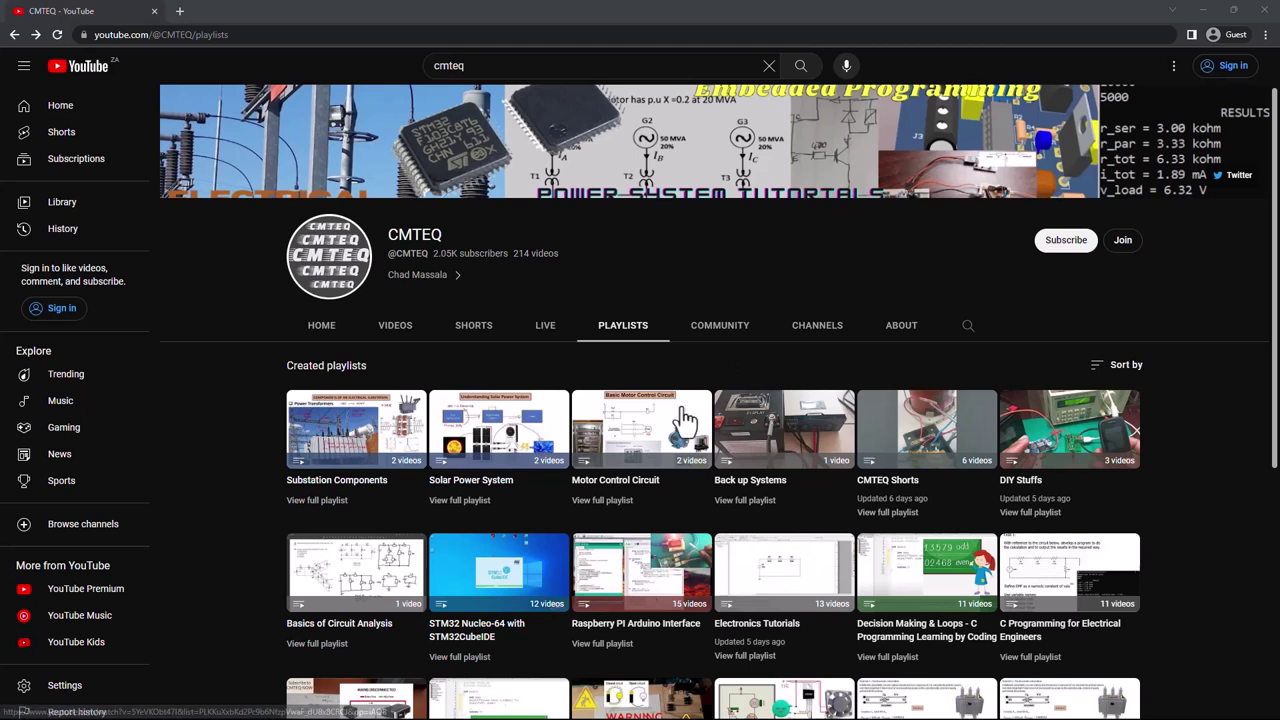
# Scroll through the CMTEQ channel's playlists to find Fault current Calculations
pyautogui.scroll(-1, 405, 378)
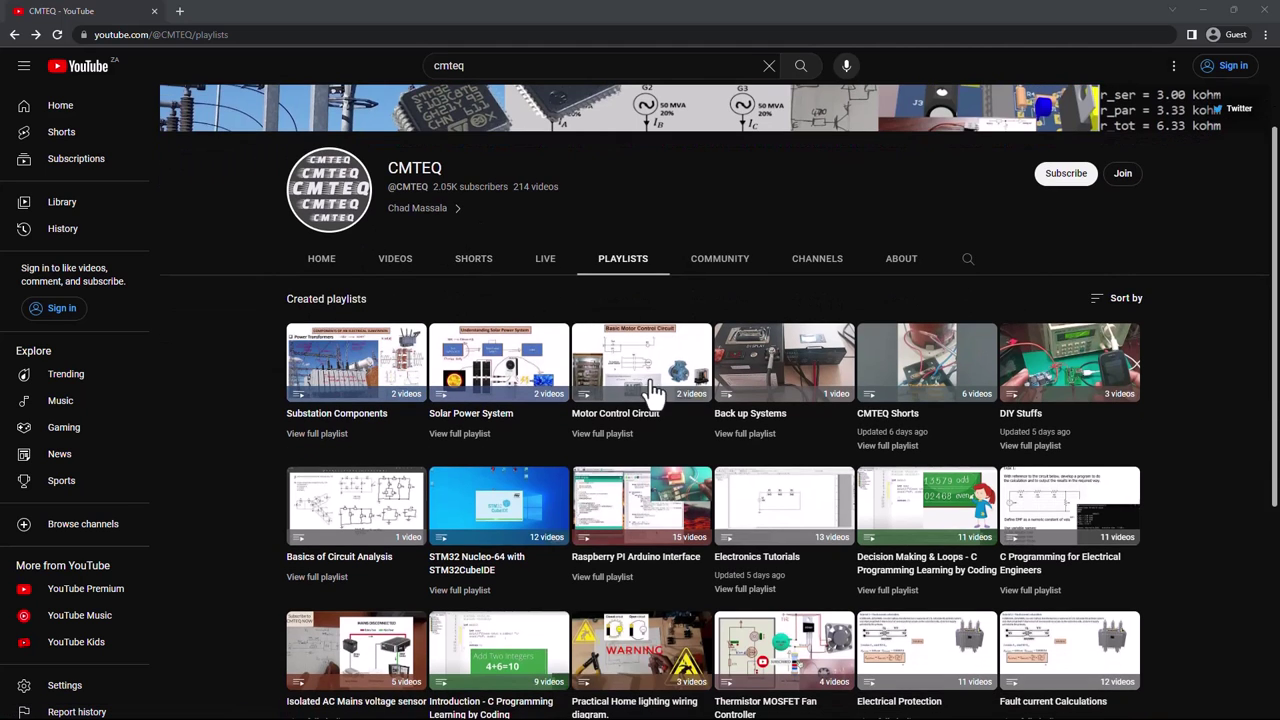
pyautogui.scroll(2, 538, 286)
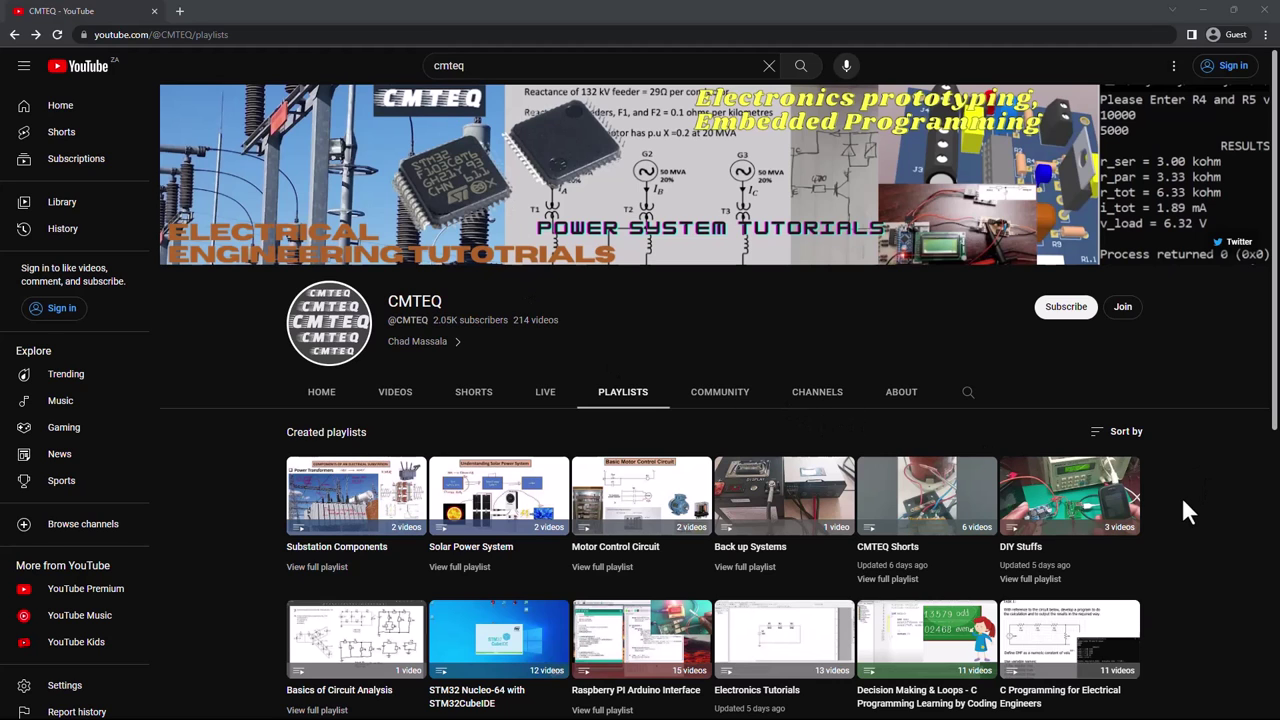
pyautogui.scroll(-3, 1198, 507)
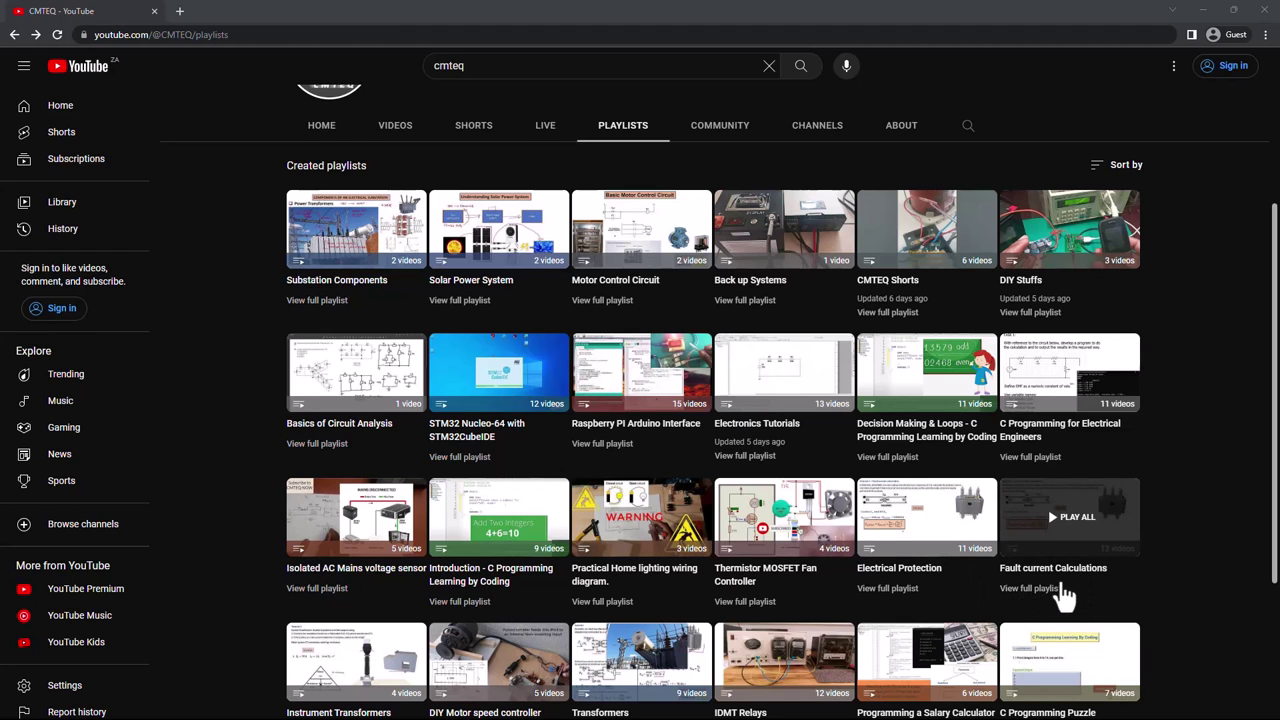
pyautogui.scroll(3, 1100, 590)
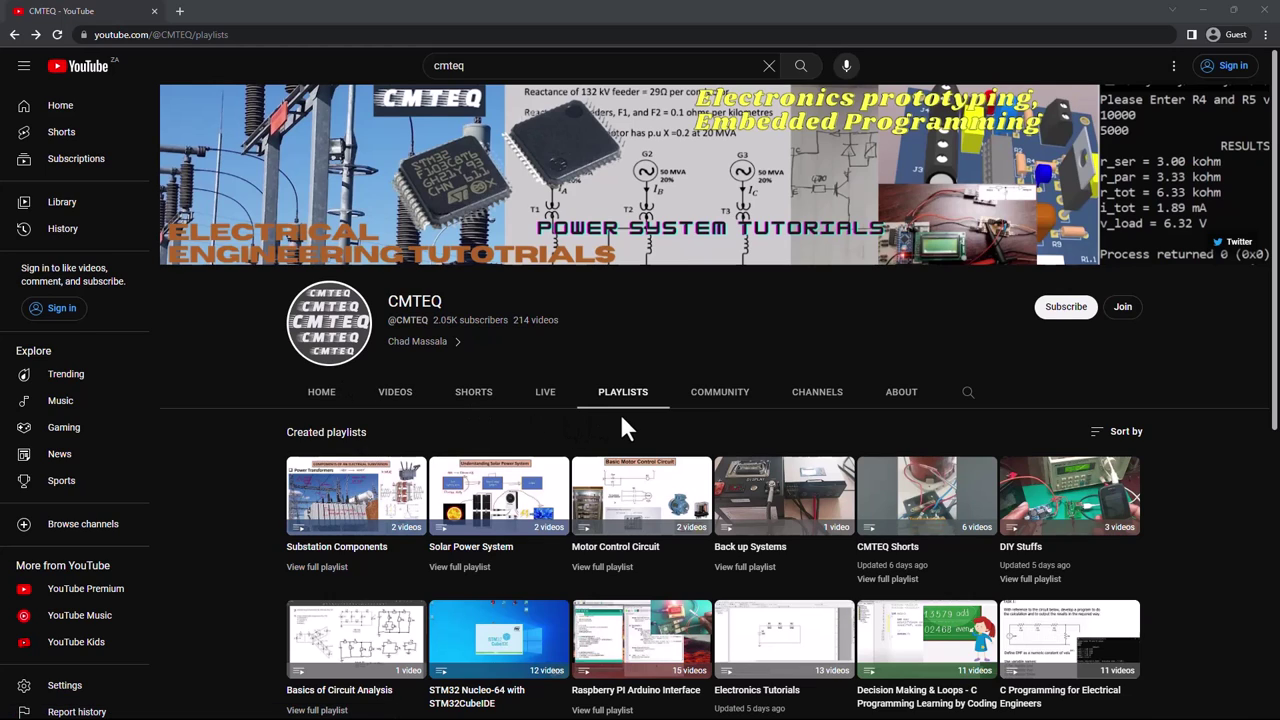
pyautogui.moveTo(868, 478)
pyautogui.scroll(-5, 486, 263)
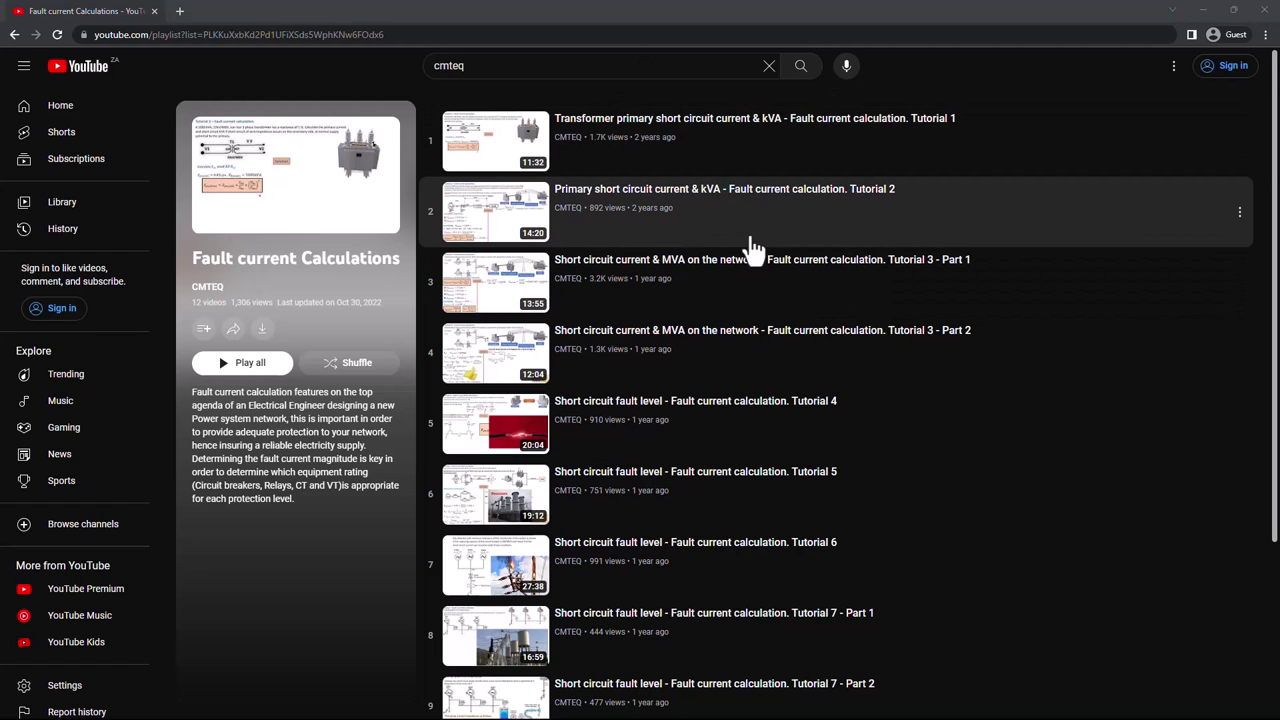
# Open video 1, 'Transformer primary short circuit current & kVA - Tutorial 1', from the playlist
pyautogui.scroll(-2, 605, 450)
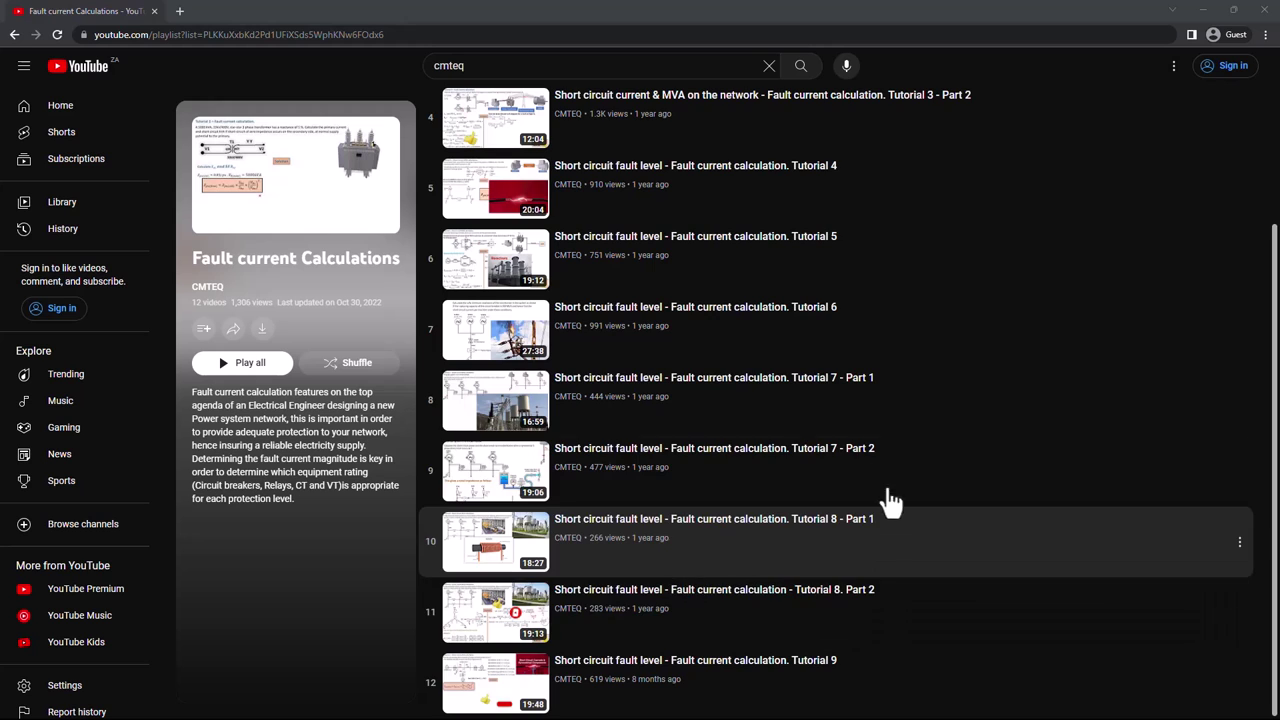
pyautogui.scroll(1, 757, 345)
pyautogui.scroll(2, 700, 250)
pyautogui.scroll(-3, 640, 300)
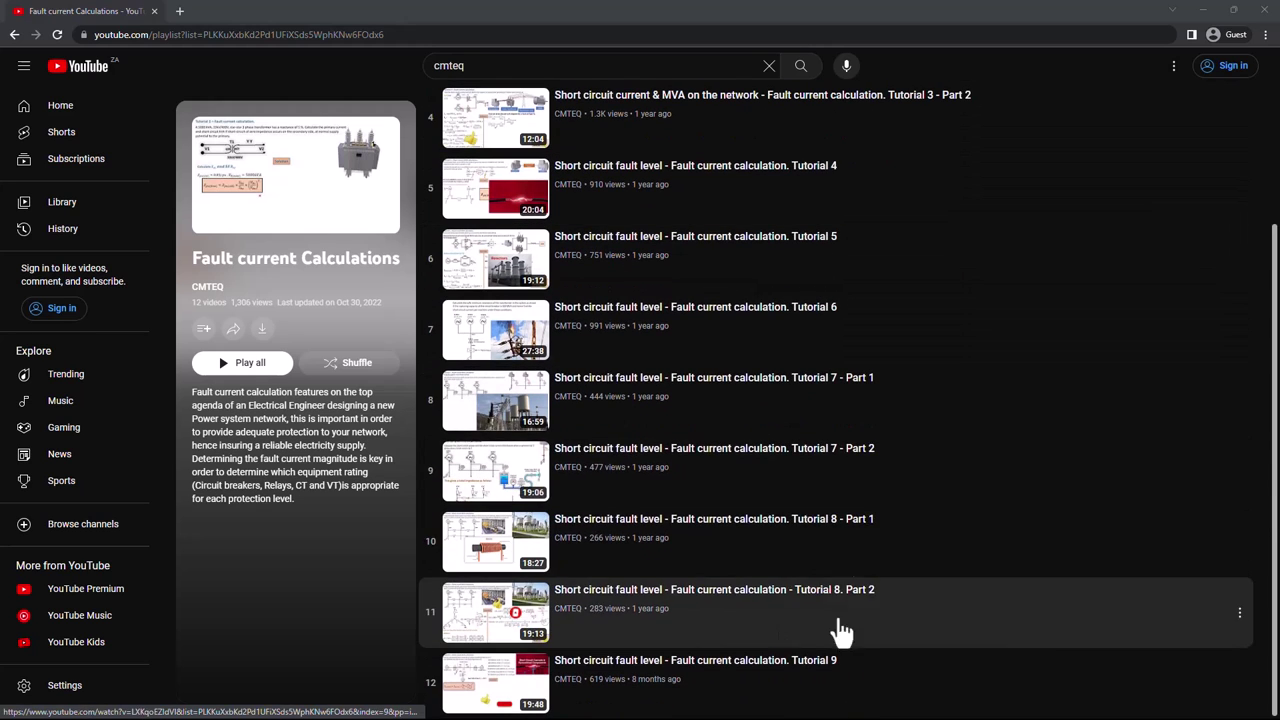
pyautogui.scroll(3, 763, 417)
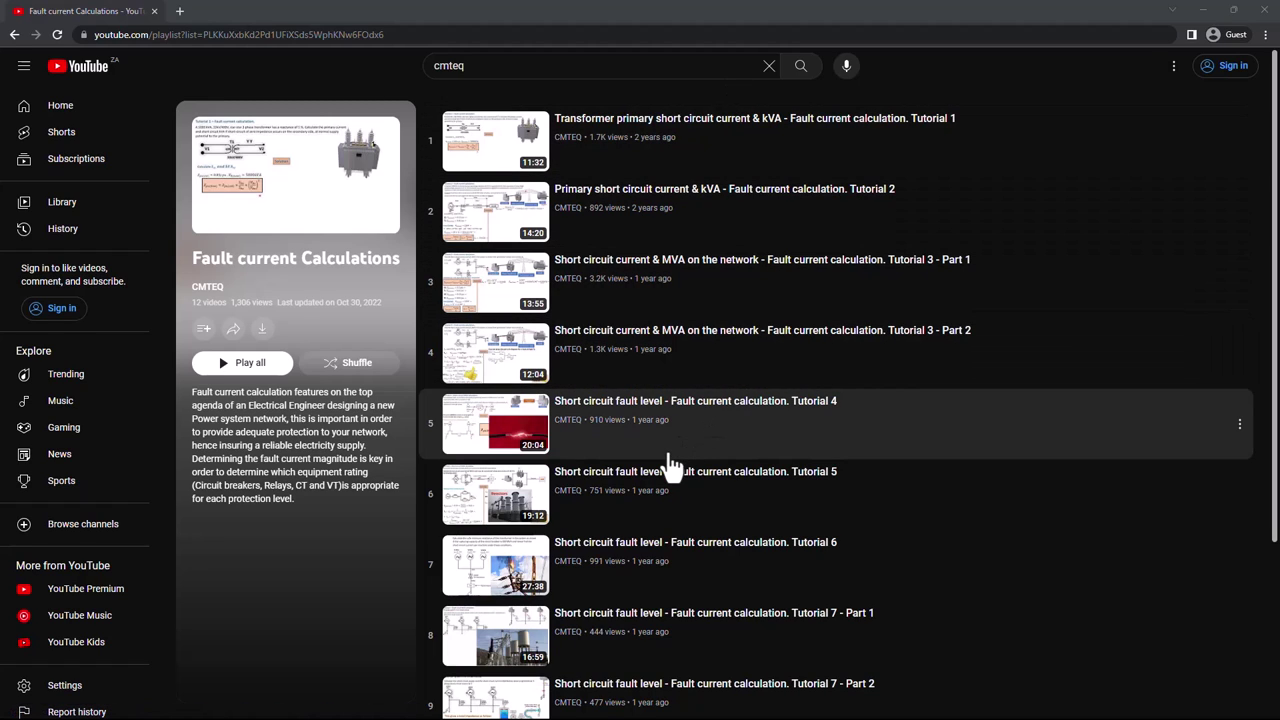
pyautogui.scroll(-1, 654, 480)
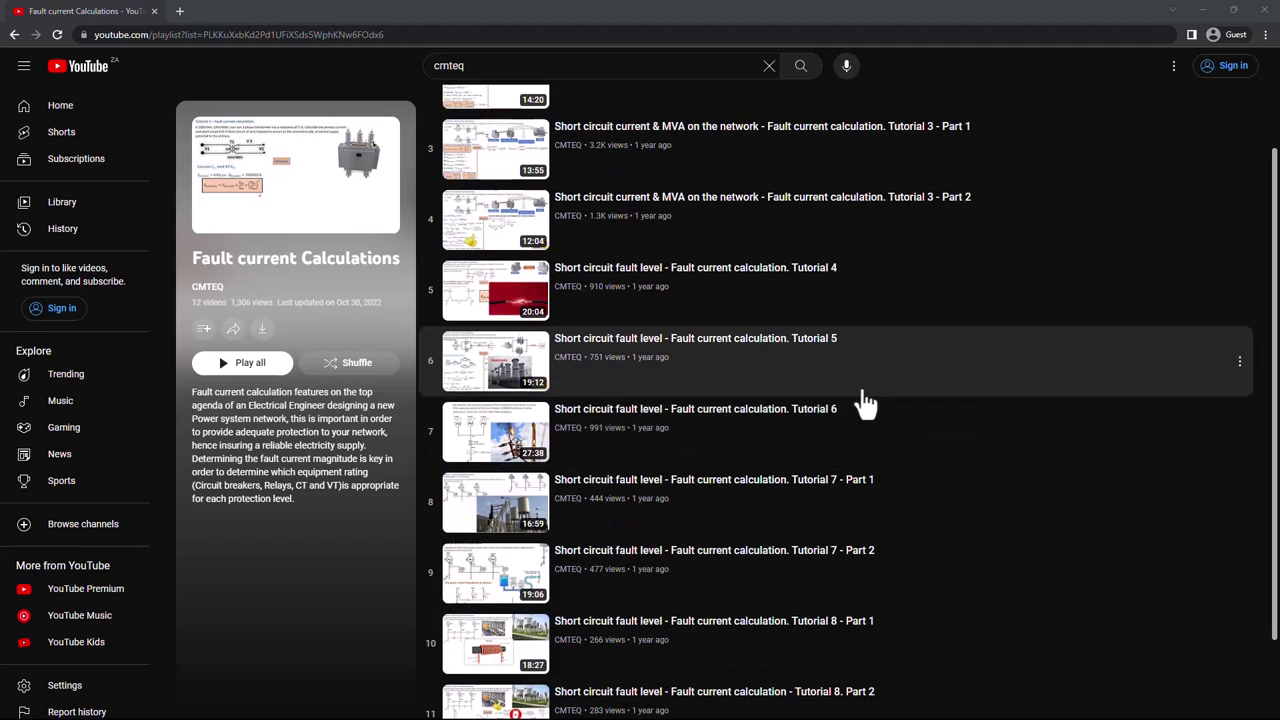
pyautogui.scroll(1, 903, 437)
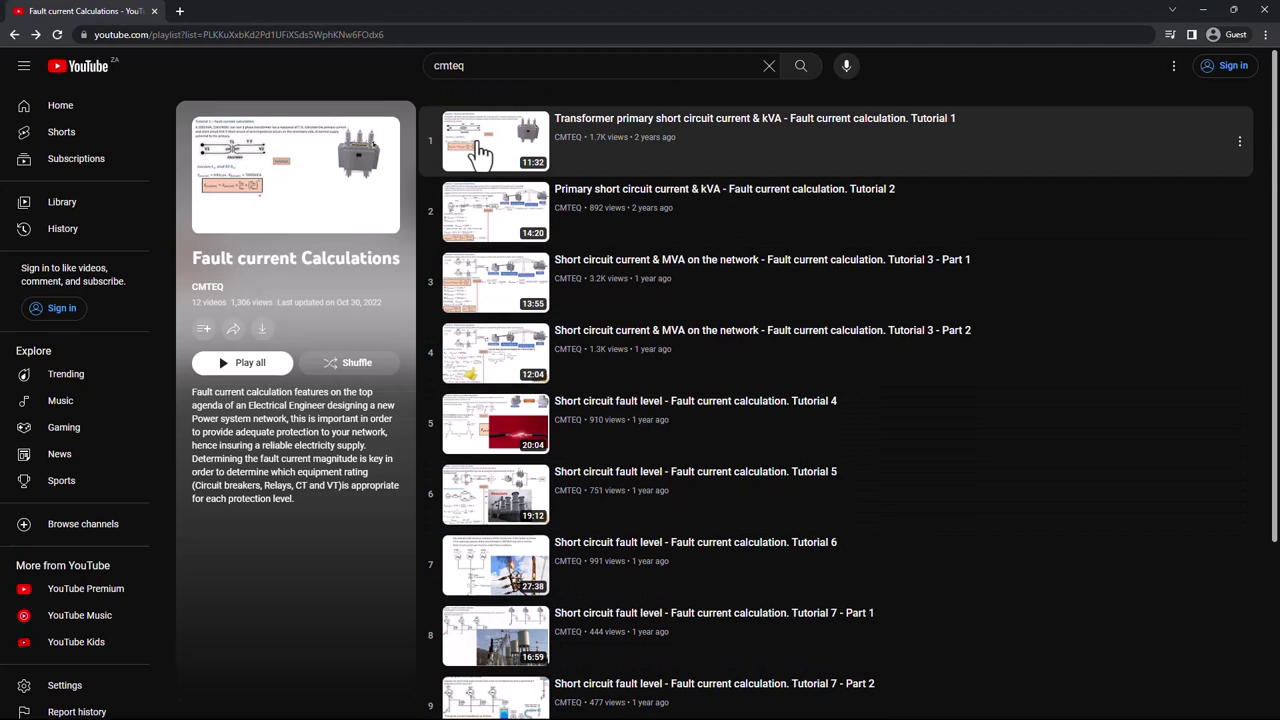
pyautogui.click(580, 175)
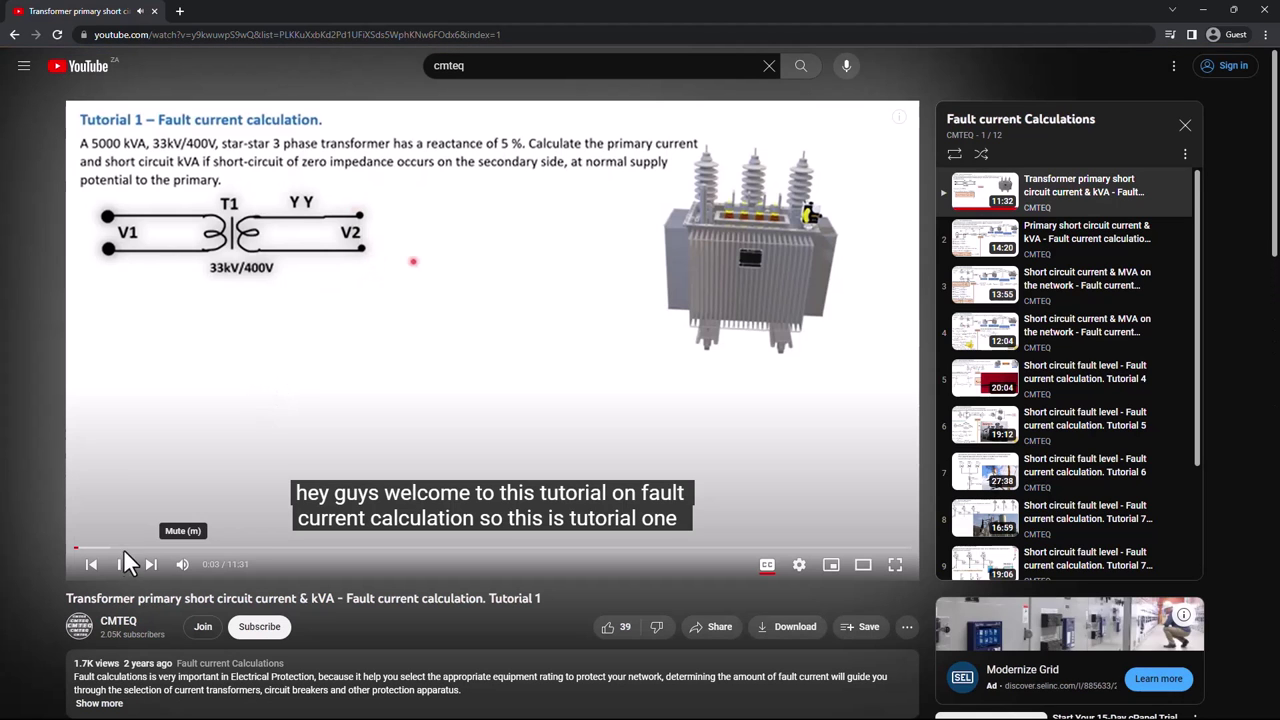
# Pause Tutorial 1 at 0:05 on the 5000 kVA transformer problem
pyautogui.click(121, 564)
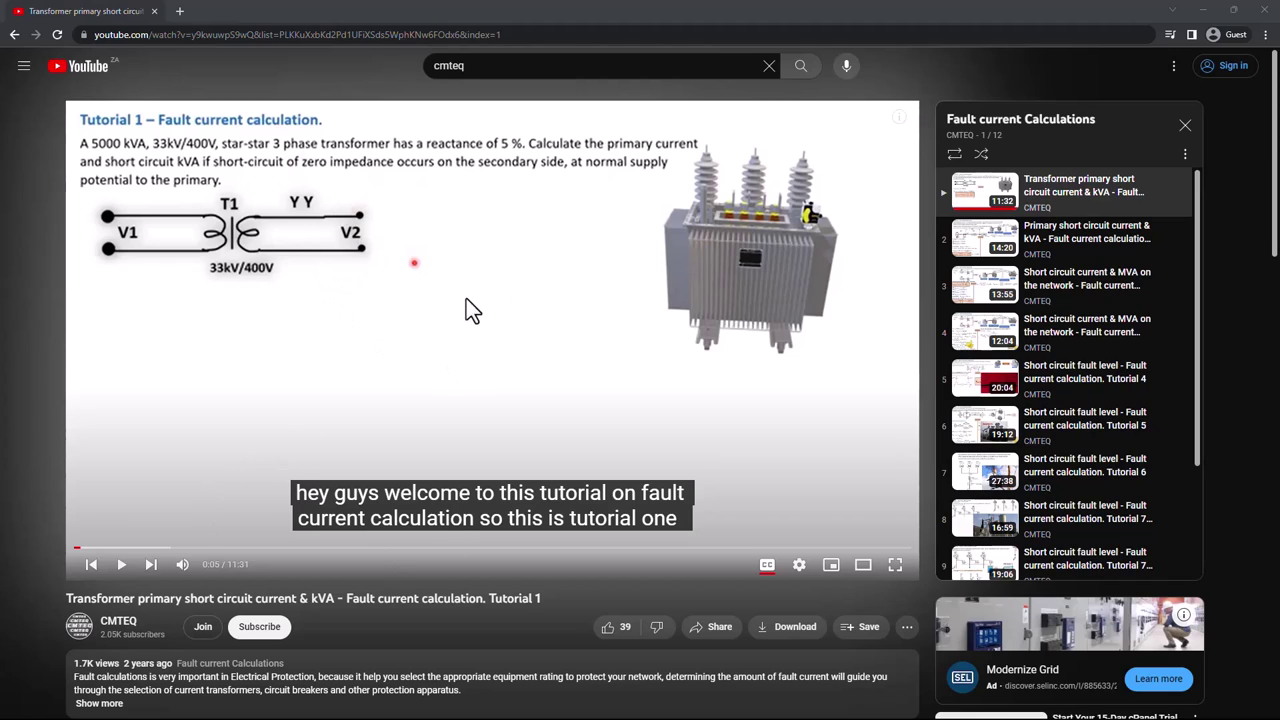
# Seek the tutorial to the 10:27 solution showing Isc = 1.75 kA, with the browser maximized
pyautogui.doubleClick(540, 14)
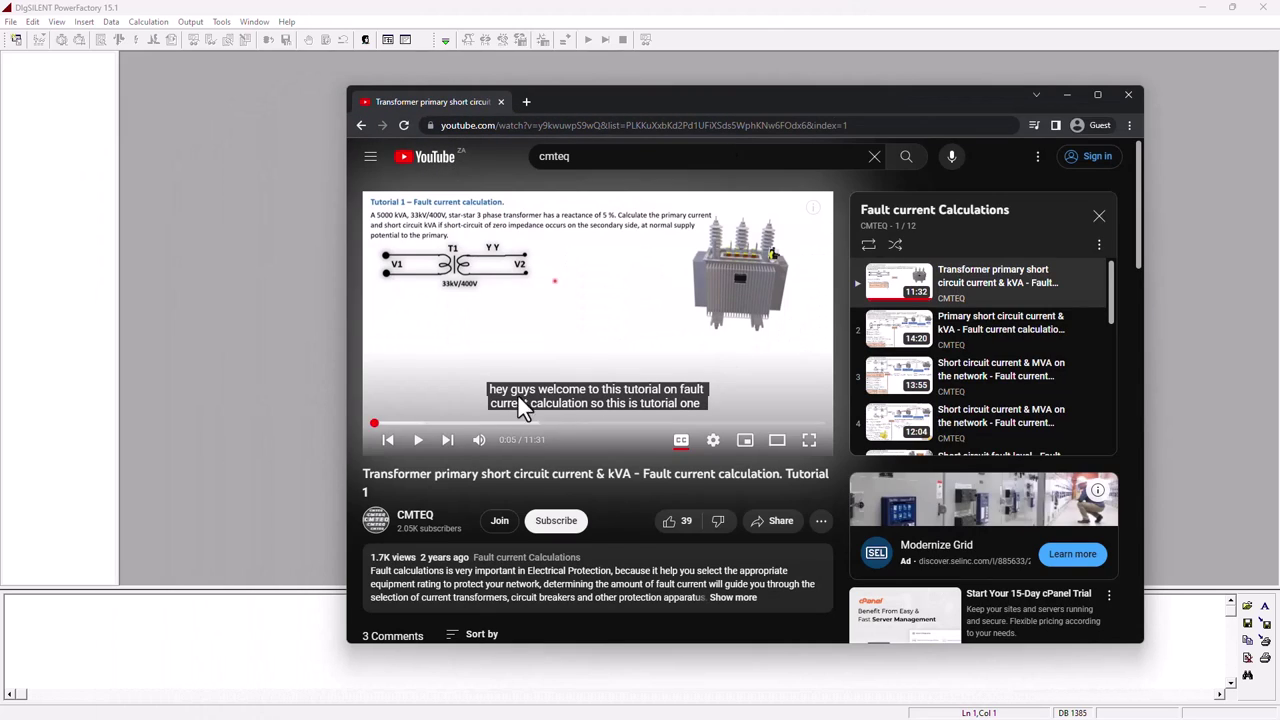
pyautogui.click(395, 423)
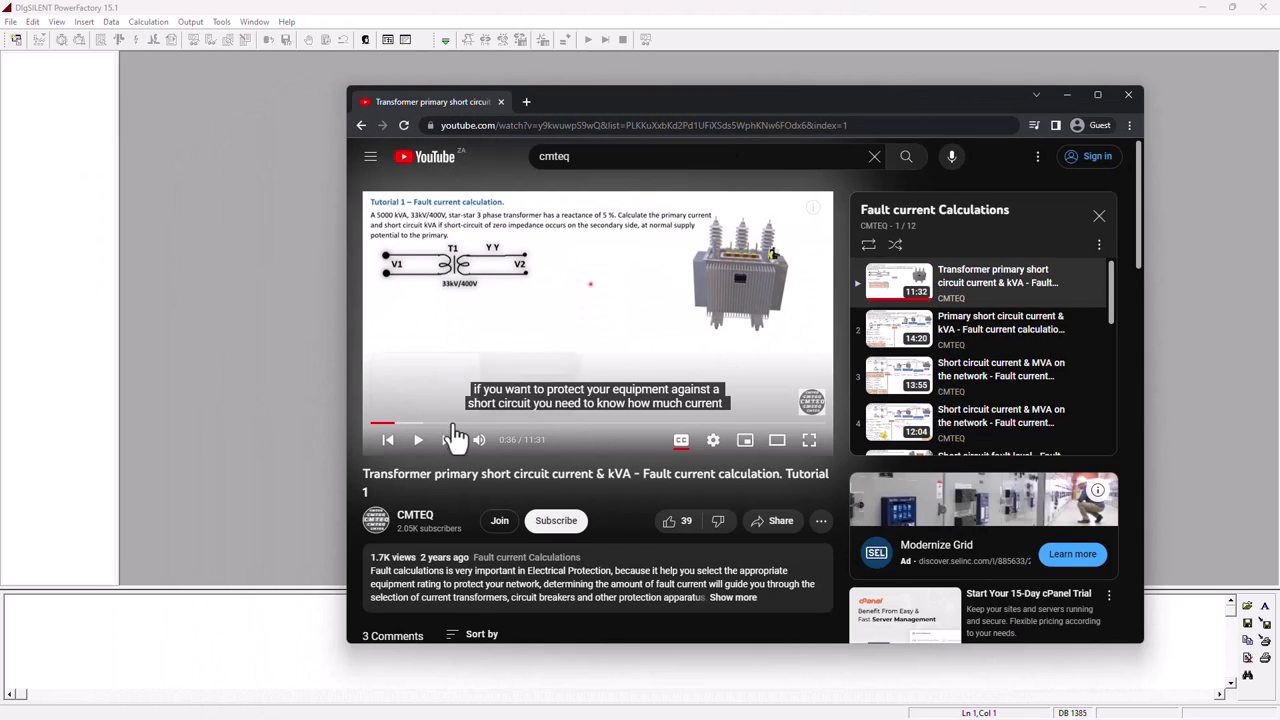
pyautogui.click(593, 425)
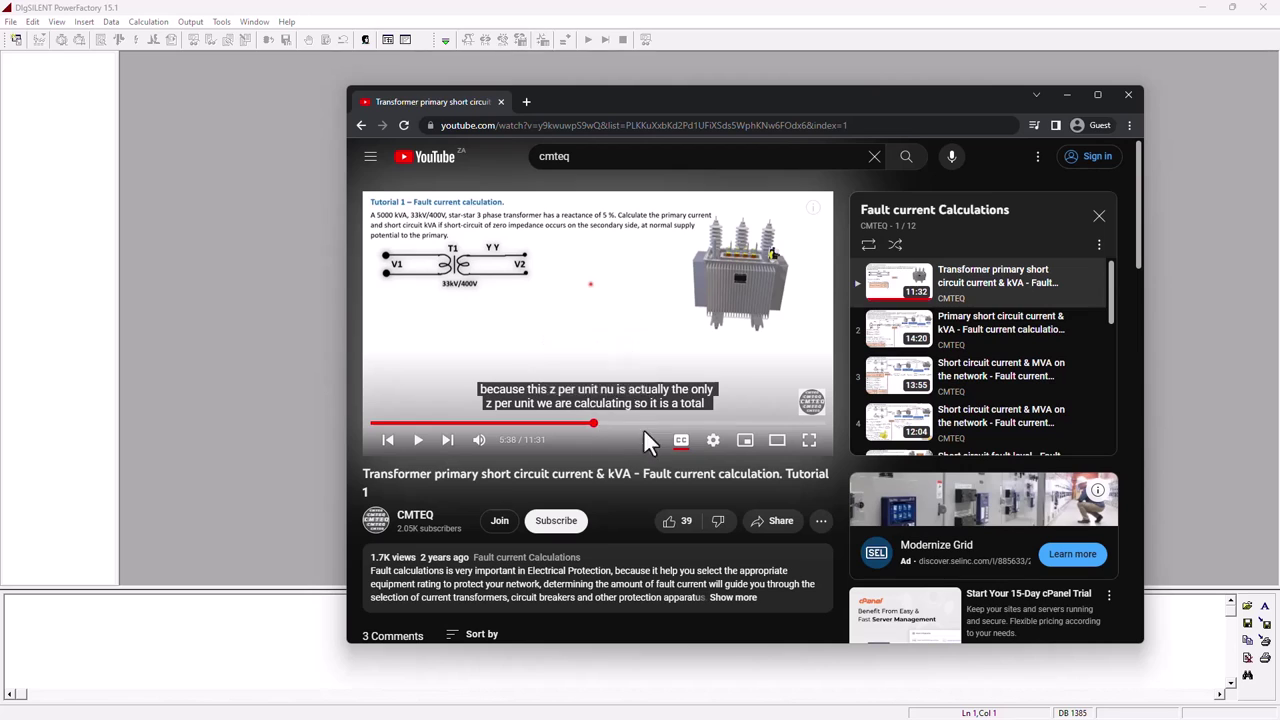
pyautogui.click(757, 428)
pyautogui.click(786, 428)
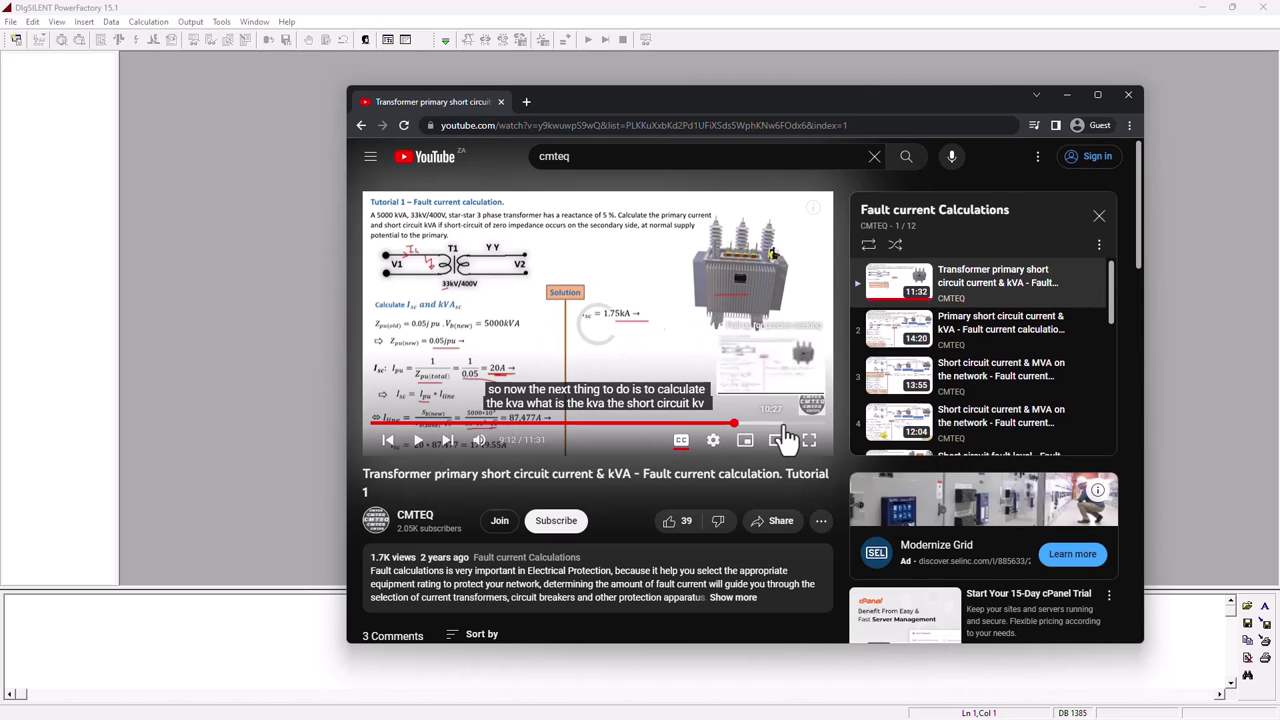
pyautogui.click(1097, 95)
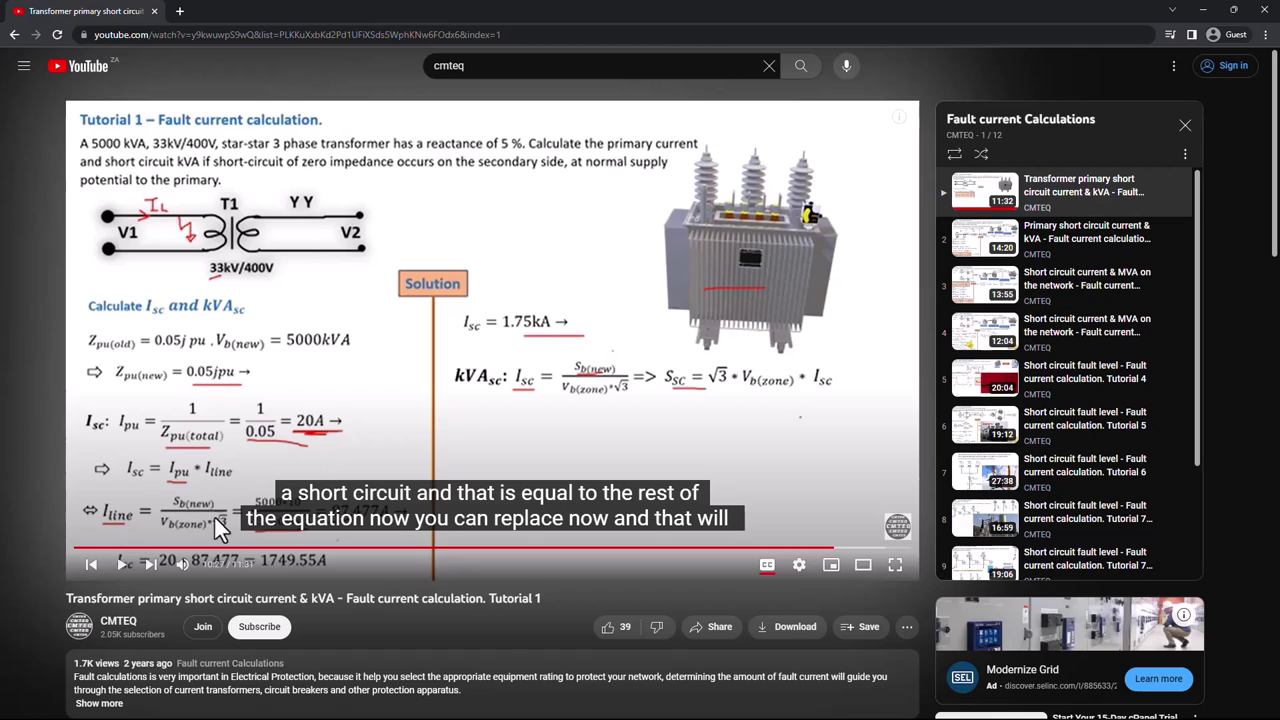
# Turn off the video's captions and restore the browser window to reveal PowerFactory
pyautogui.click(767, 564)
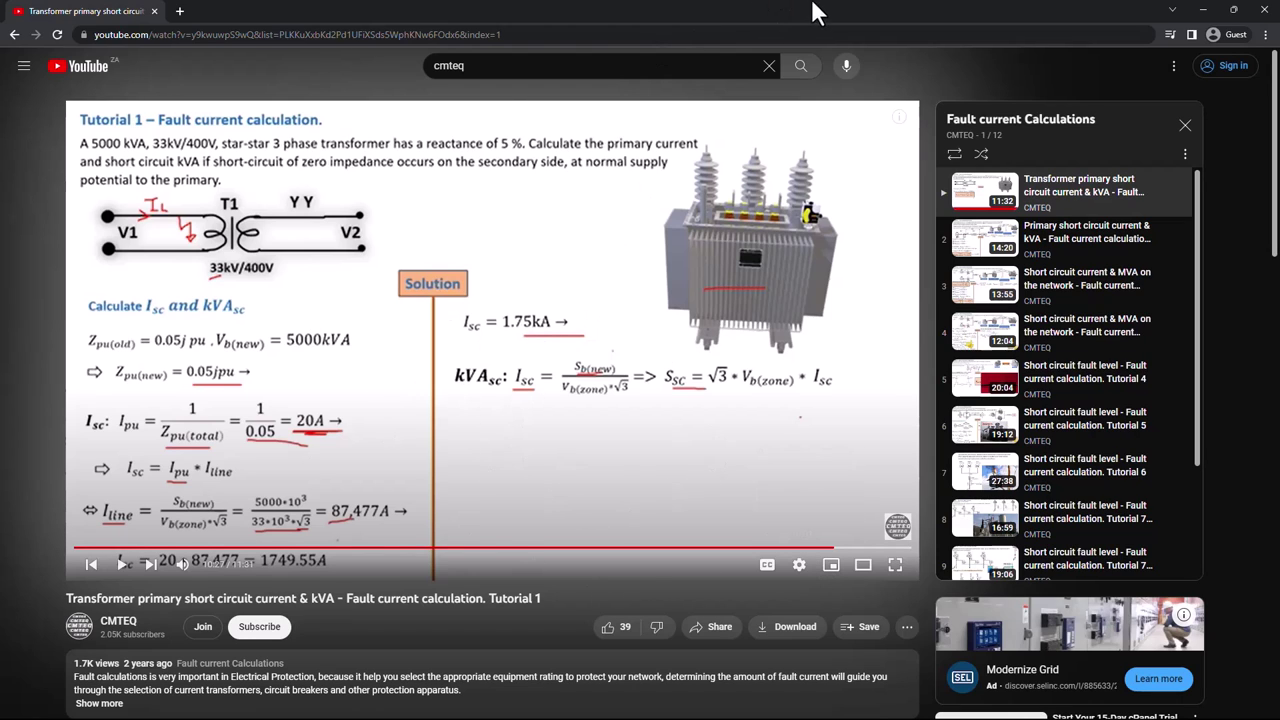
pyautogui.moveTo(812, 12); pyautogui.dragTo(701, 93)
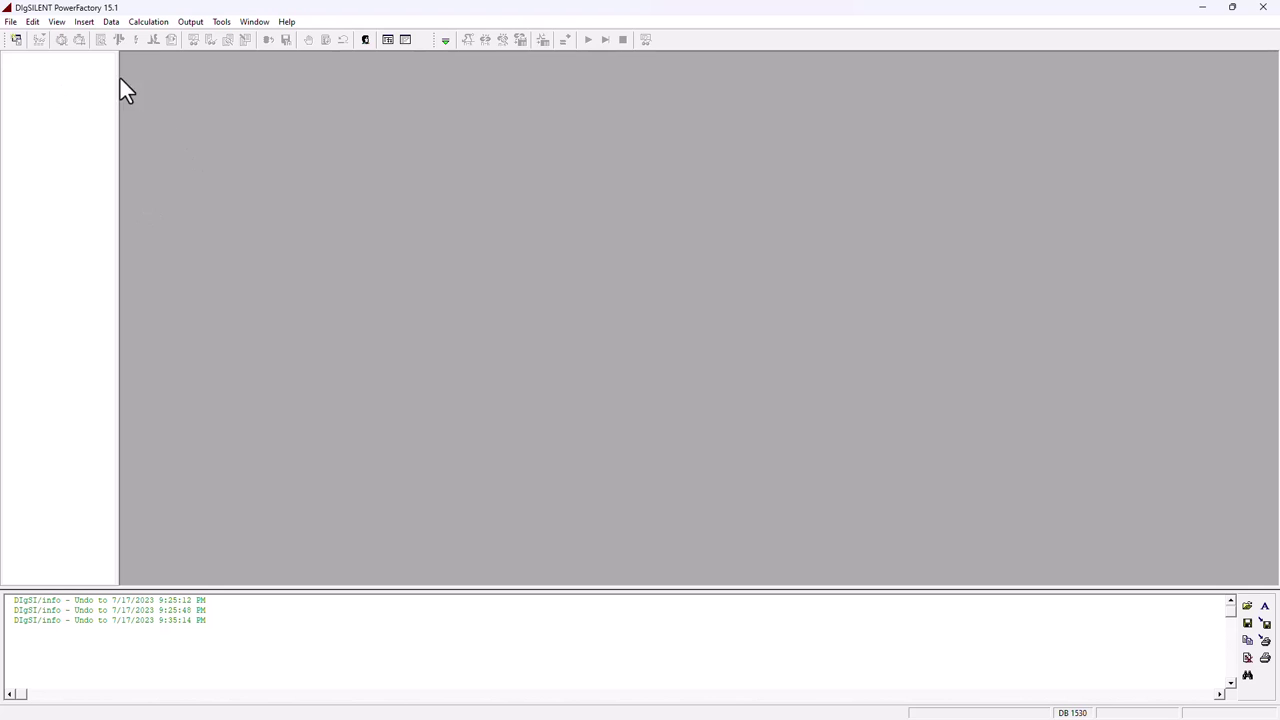
# Create a new project in the CMTEQ folder from the Data Manager
pyautogui.click(15, 43)
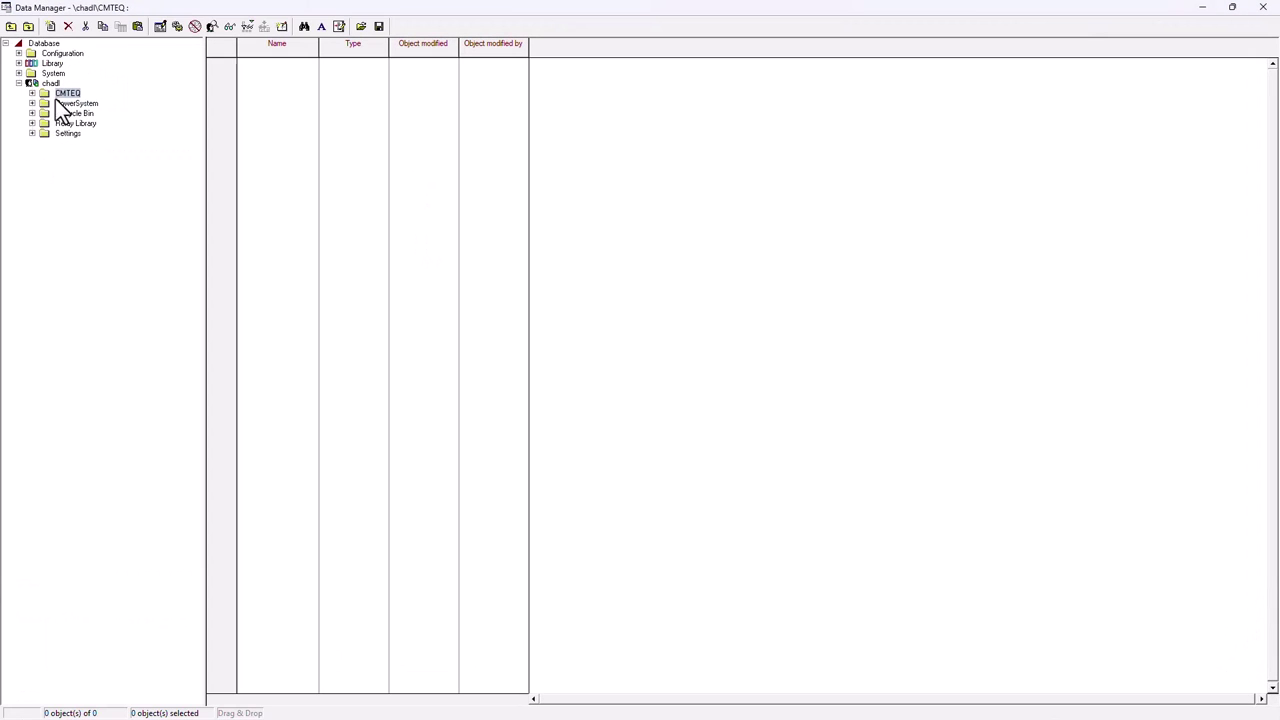
pyautogui.click(62, 93)
pyautogui.rightClick(58, 93)
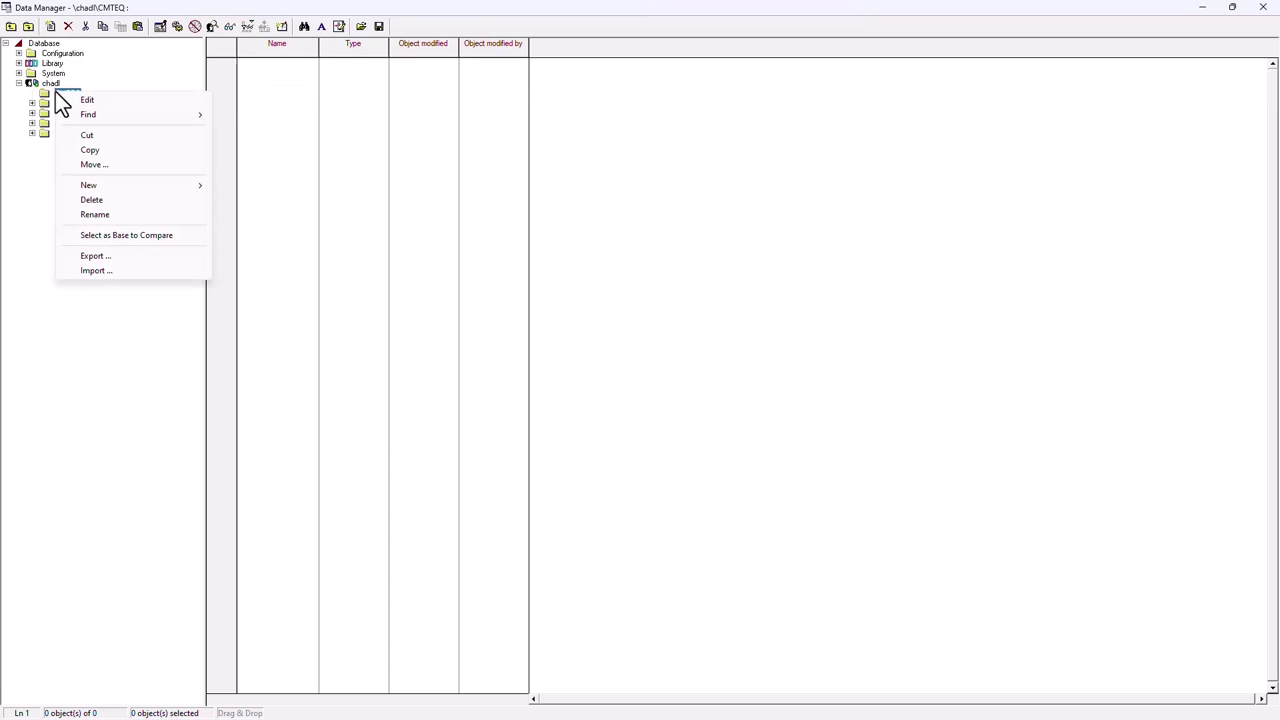
pyautogui.press('Escape')
pyautogui.rightClick(73, 95)
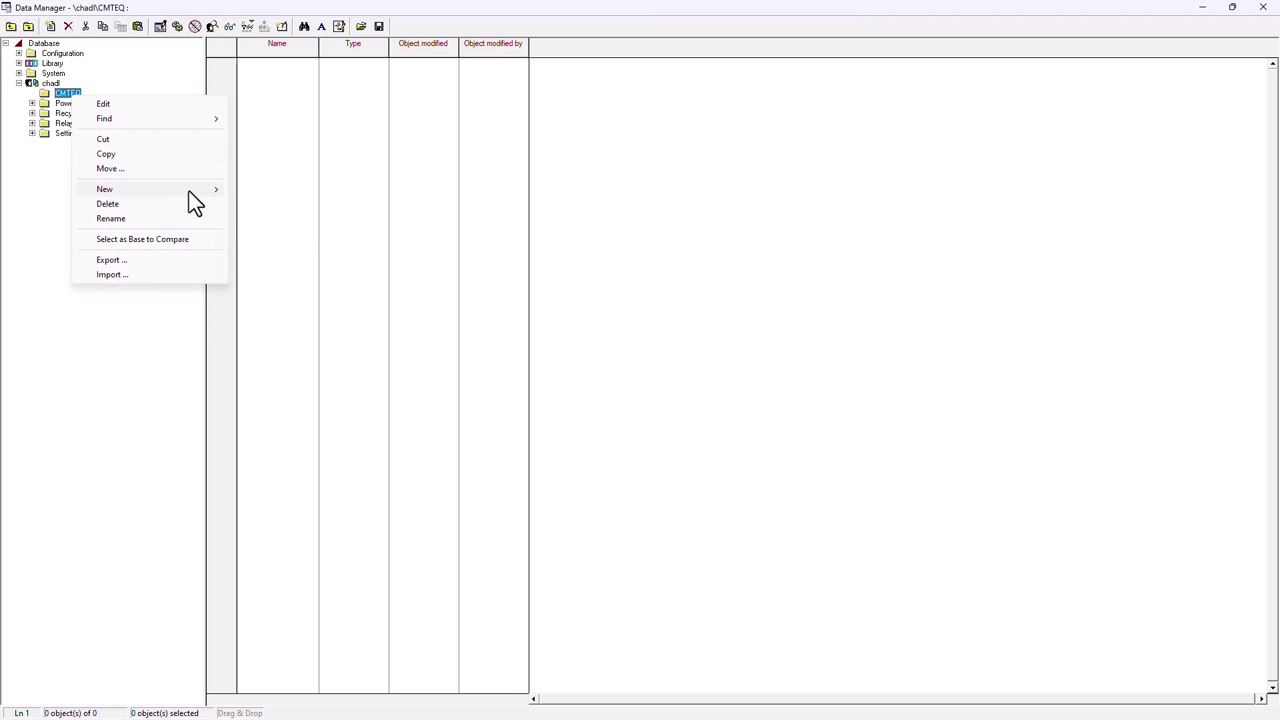
pyautogui.moveTo(191, 200)
pyautogui.click(270, 192)
# Name the project LF_Tutorial#1 and copy 'Tutorial#1' from the name
pyautogui.write('LF_Tutorial#1')
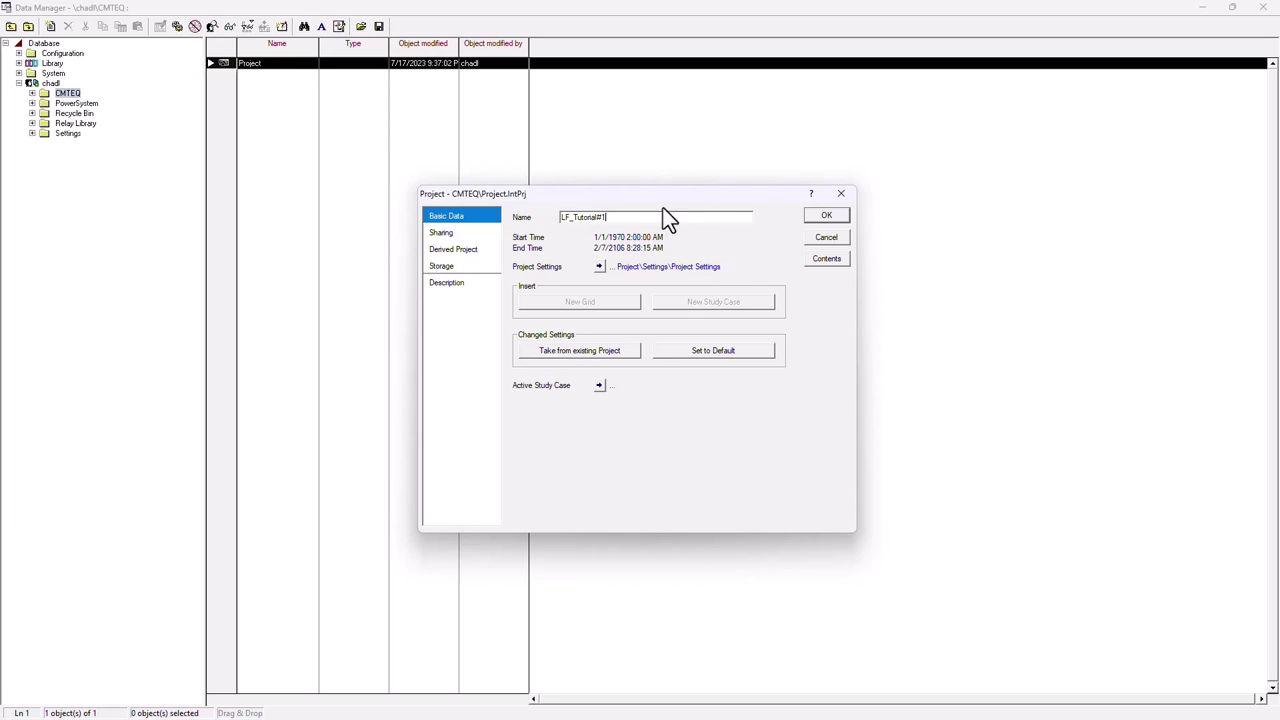
pyautogui.moveTo(626, 216); pyautogui.dragTo(572, 218)
pyautogui.rightClick(585, 215)
pyautogui.click(624, 256)
# Confirm project LF_Tutorial#1 and create its grid named Tutorial#1
pyautogui.click(822, 215)
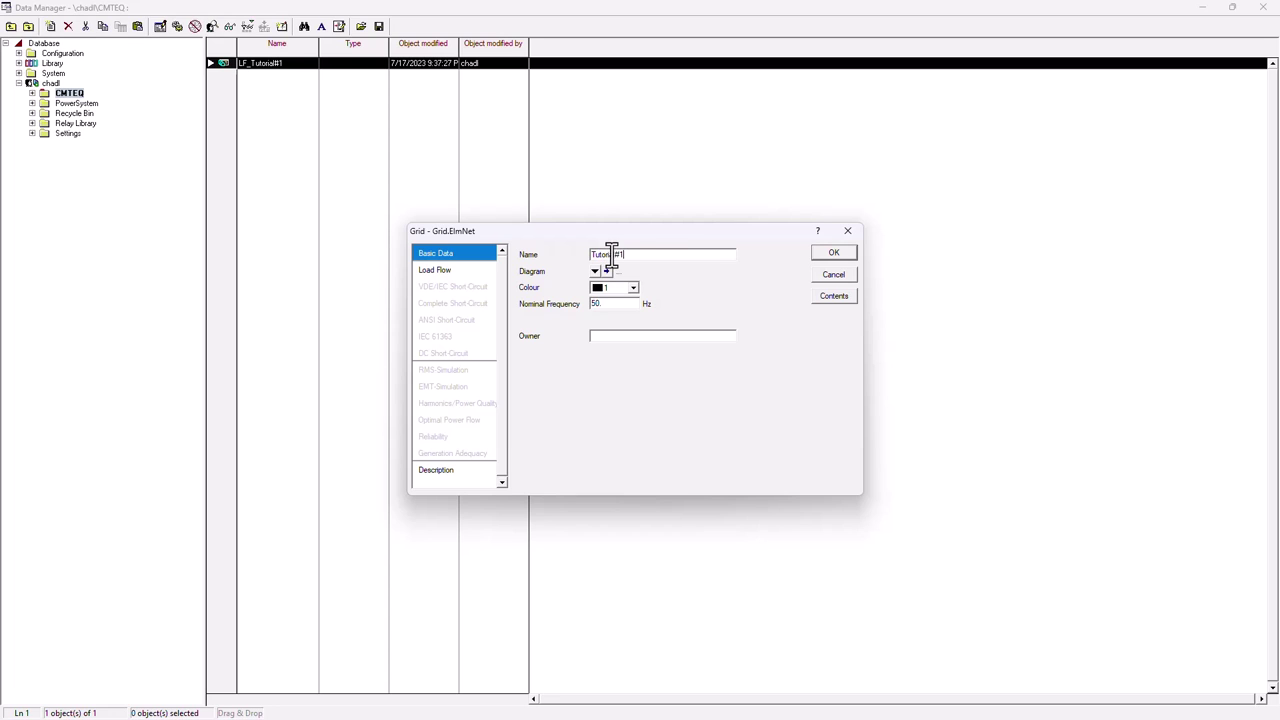
pyautogui.click(612, 337)
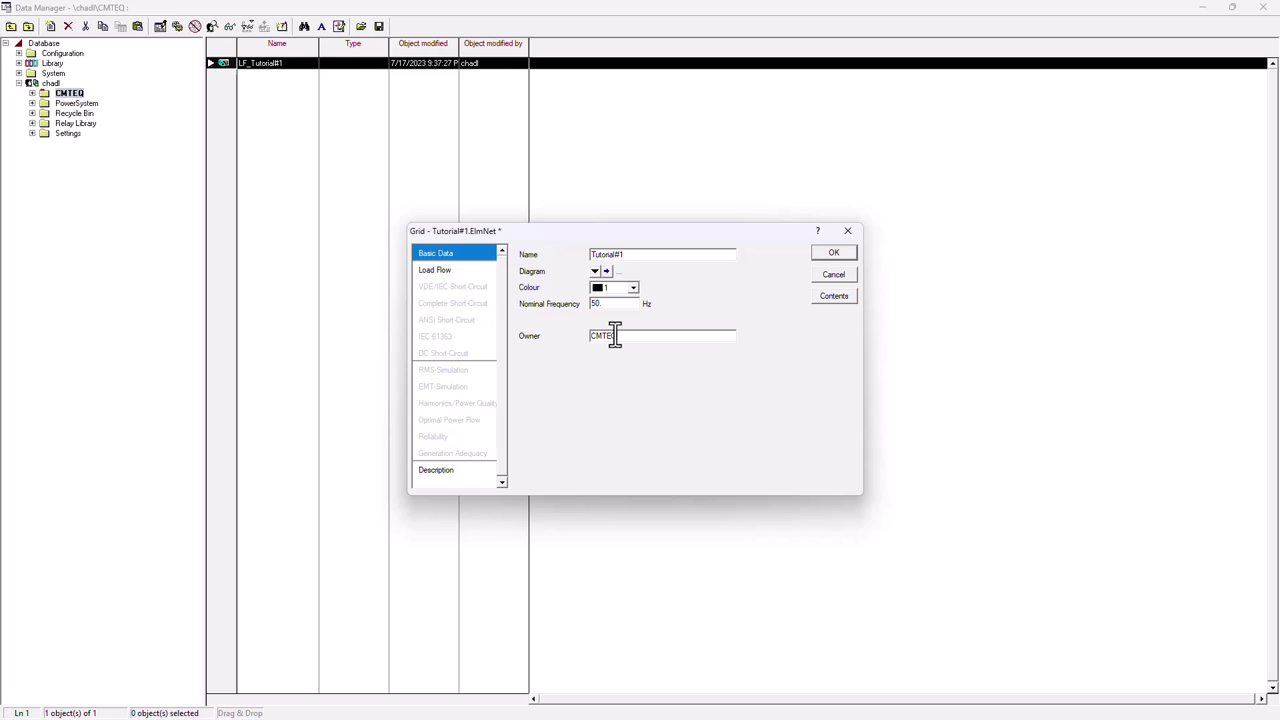
pyautogui.click(832, 253)
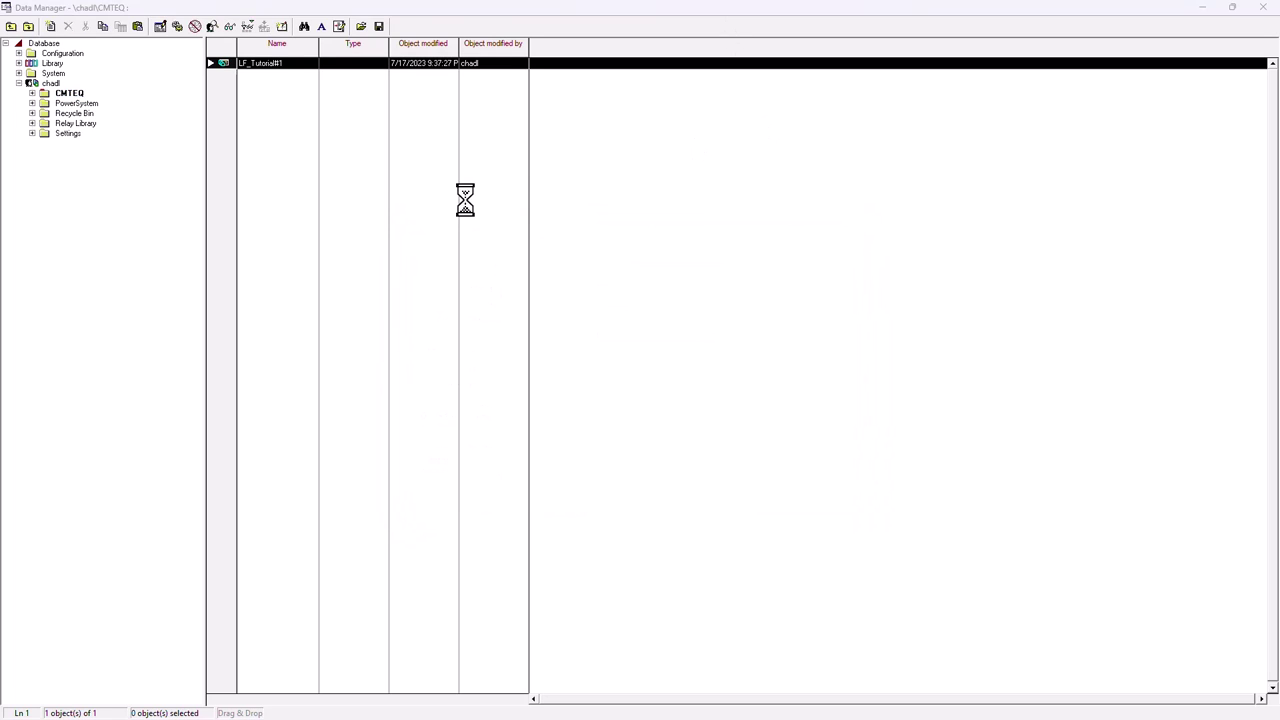
# Expand CMTEQ and LF_Tutorial#1 in the tree, then close the Data Manager
pyautogui.click(32, 94)
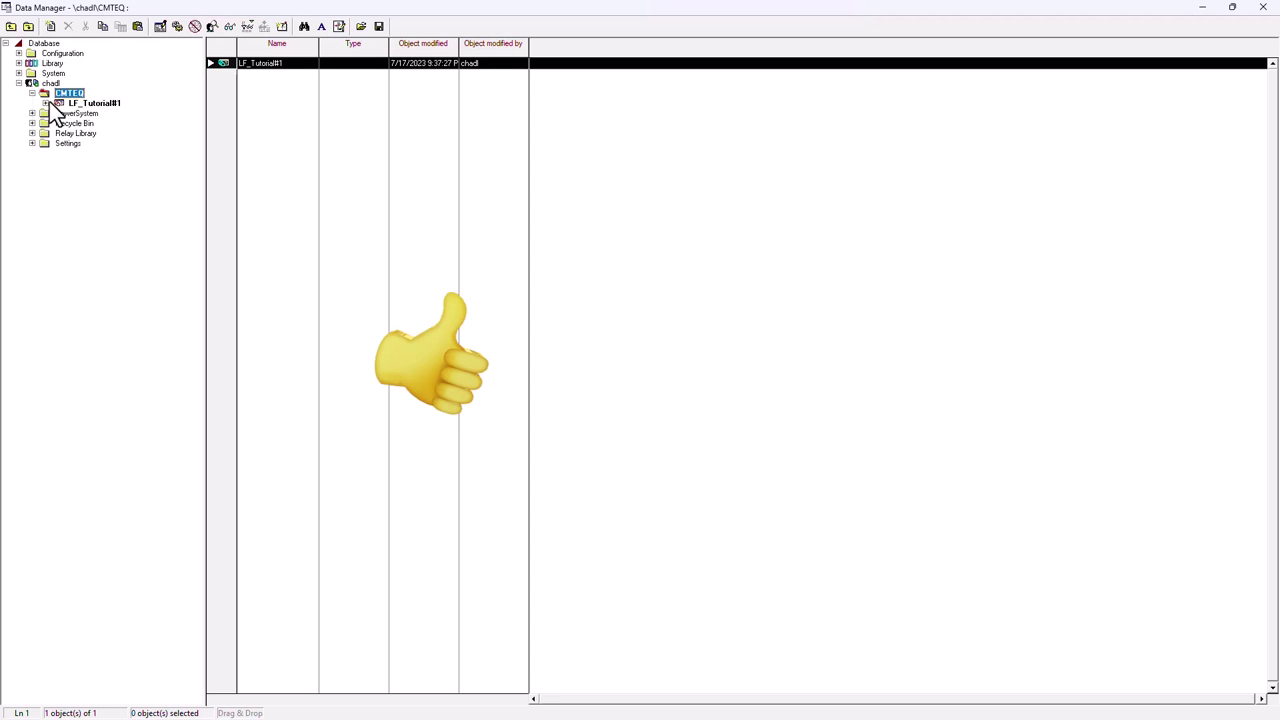
pyautogui.click(46, 103)
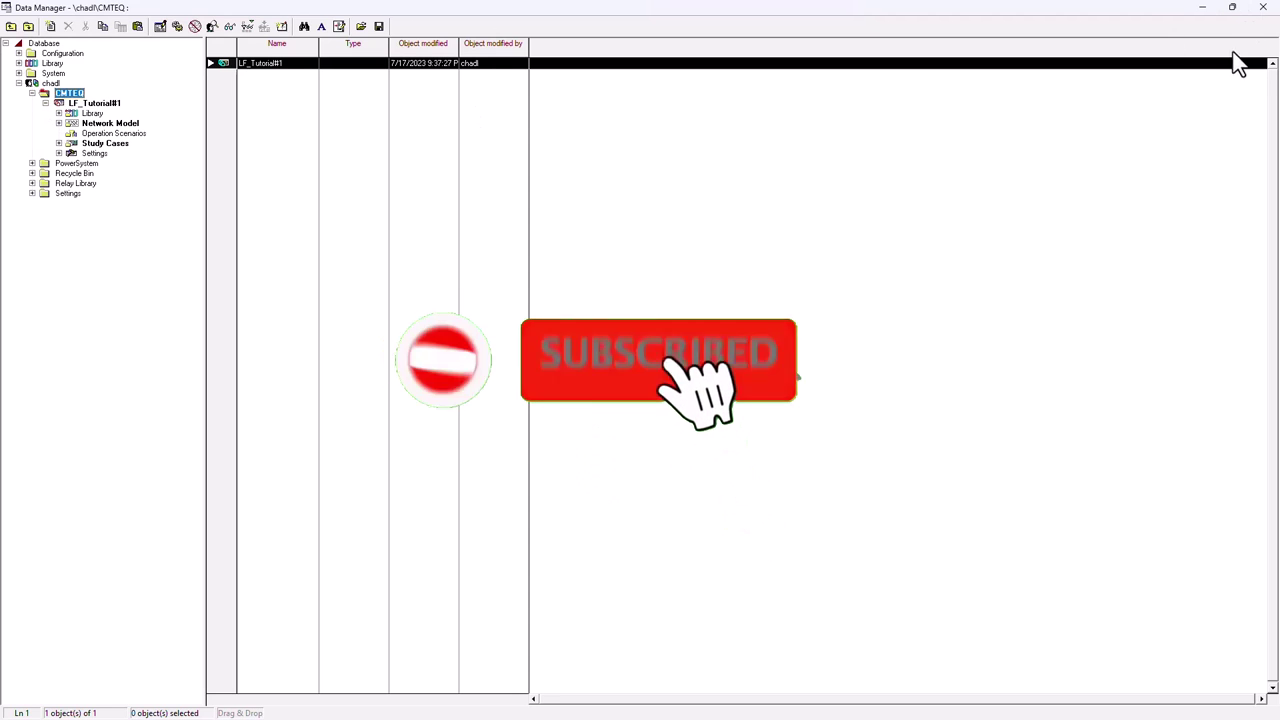
pyautogui.click(1263, 7)
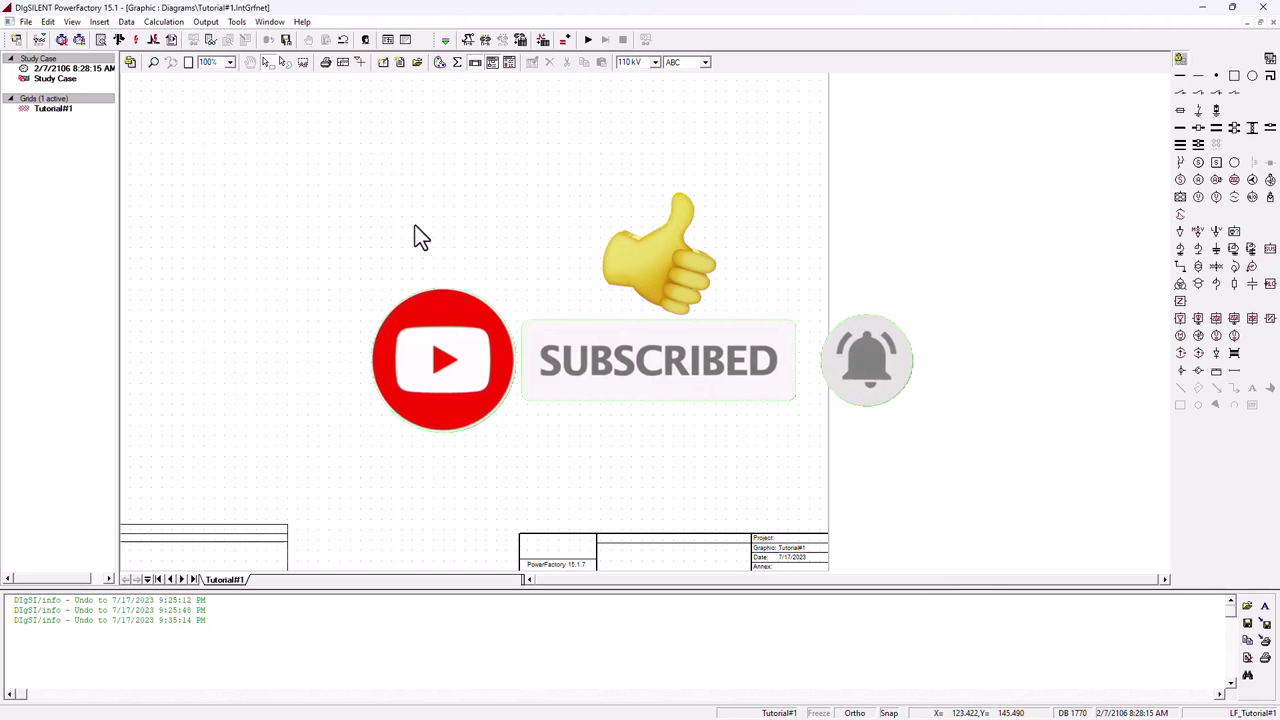
pyautogui.scroll(2, 389, 176)
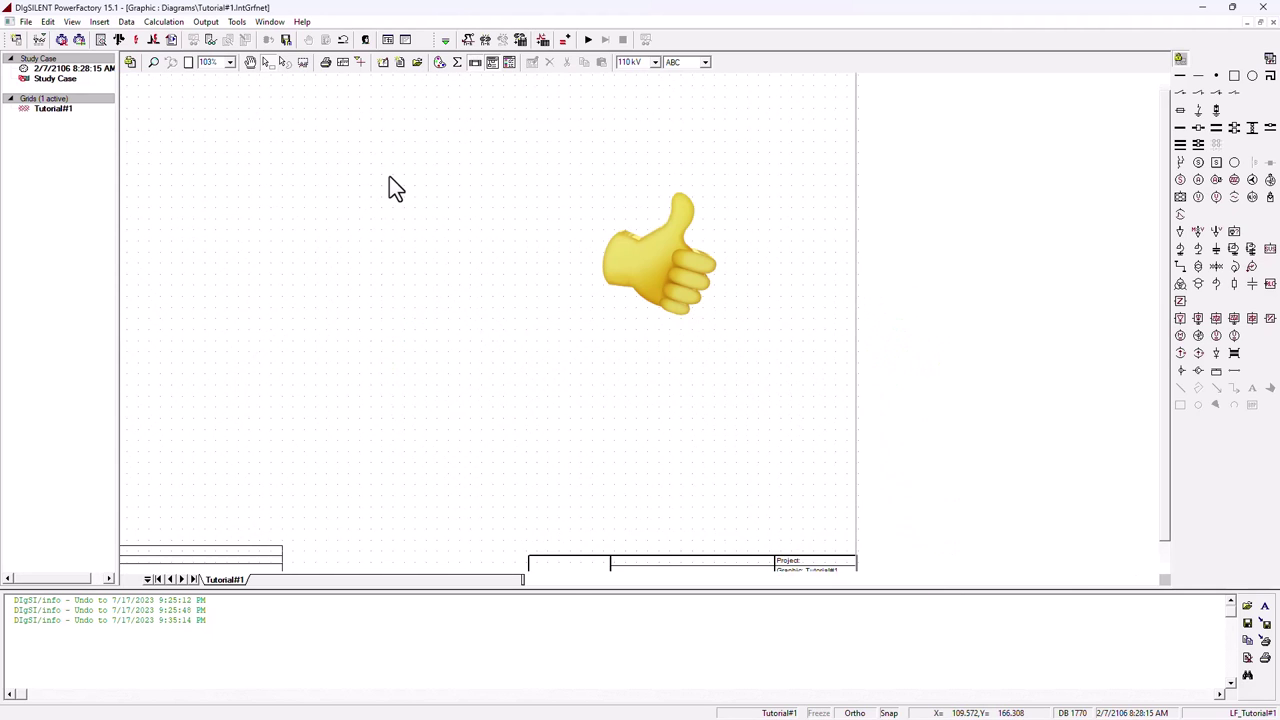
pyautogui.scroll(1, 922, 584)
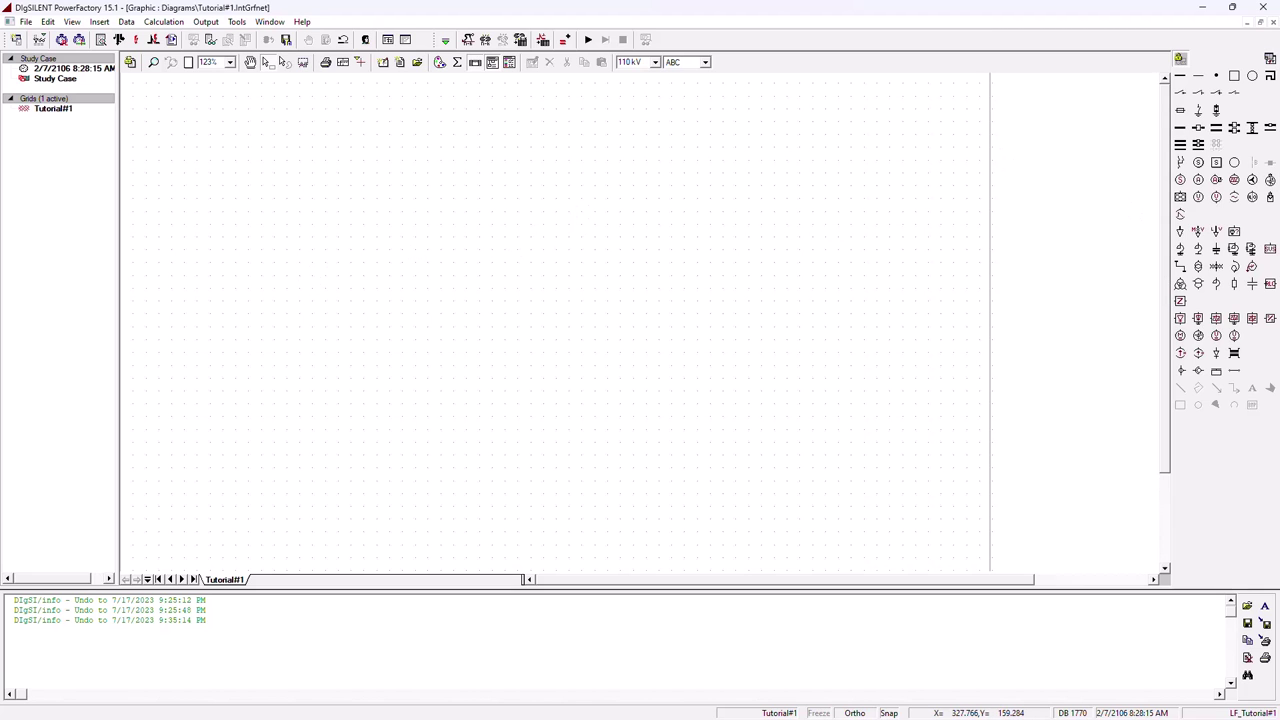
pyautogui.moveTo(1279, 170); pyautogui.dragTo(646, 117)
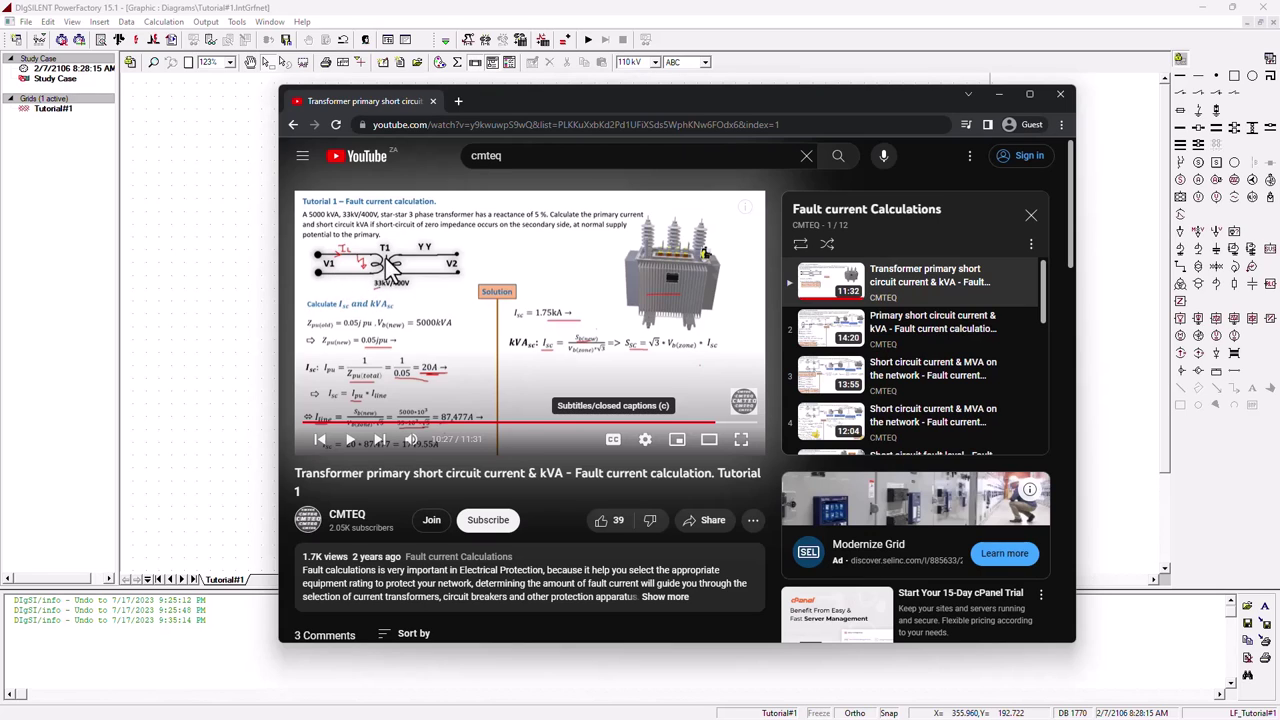
pyautogui.moveTo(667, 103); pyautogui.dragTo(1013, 110)
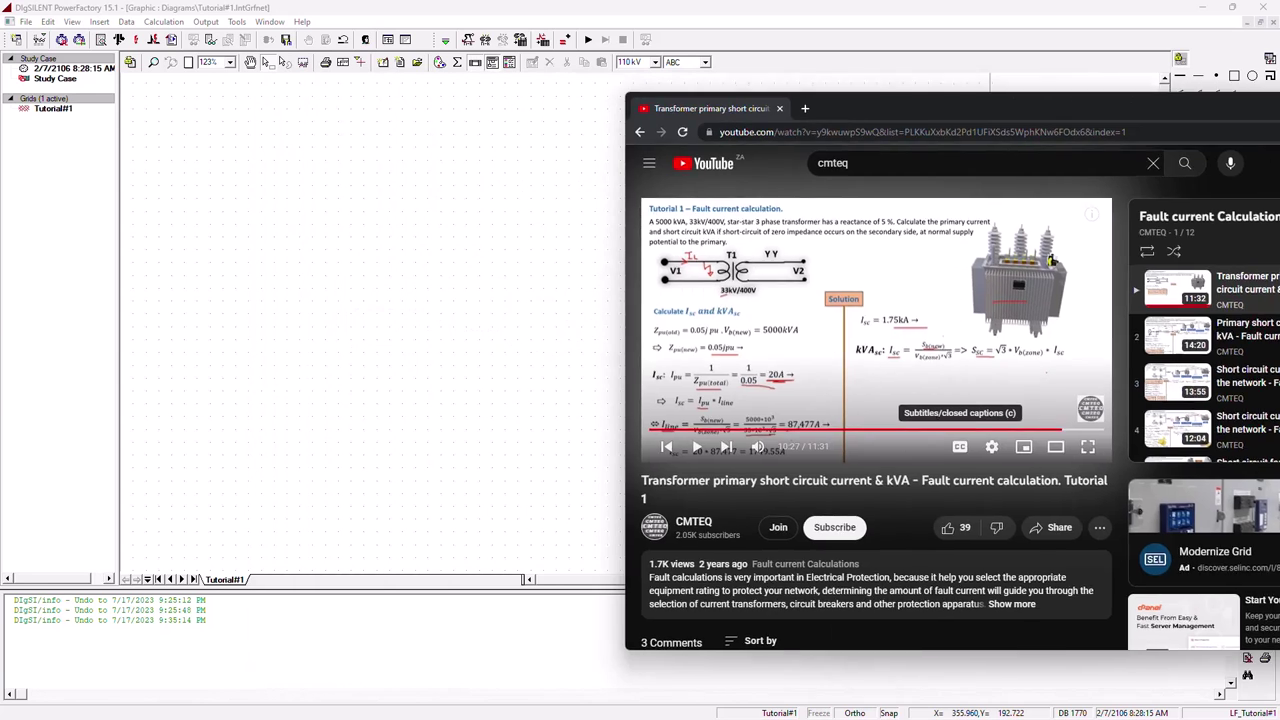
pyautogui.hotkey('alt', 'Tab')
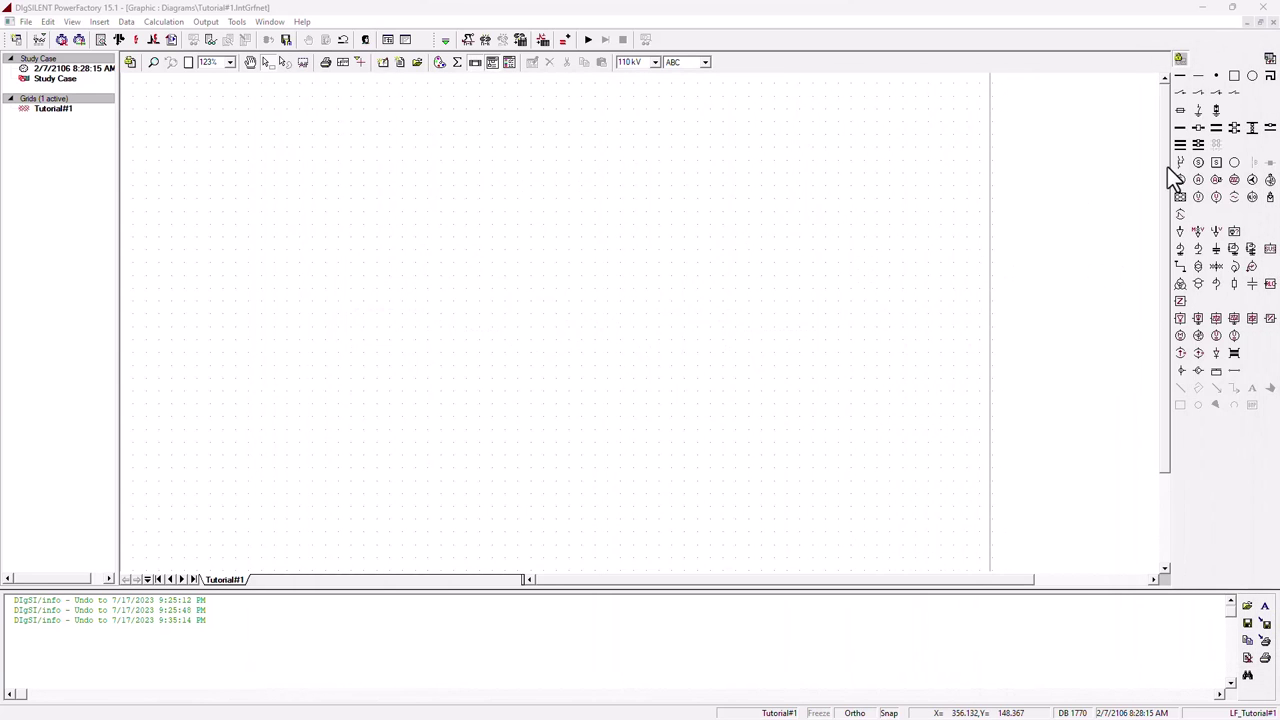
# Place two single busbars on the Tutorial#1 diagram, one in the upper area and one below
pyautogui.click(1181, 130)
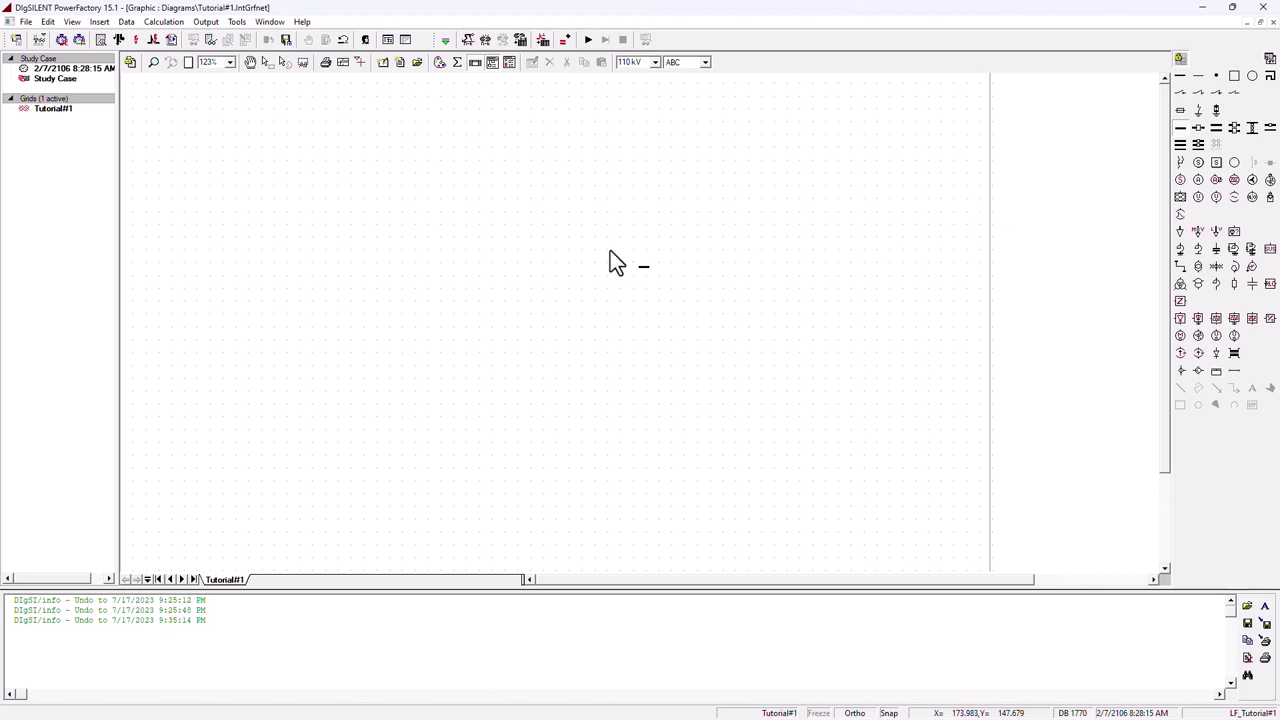
pyautogui.click(494, 201)
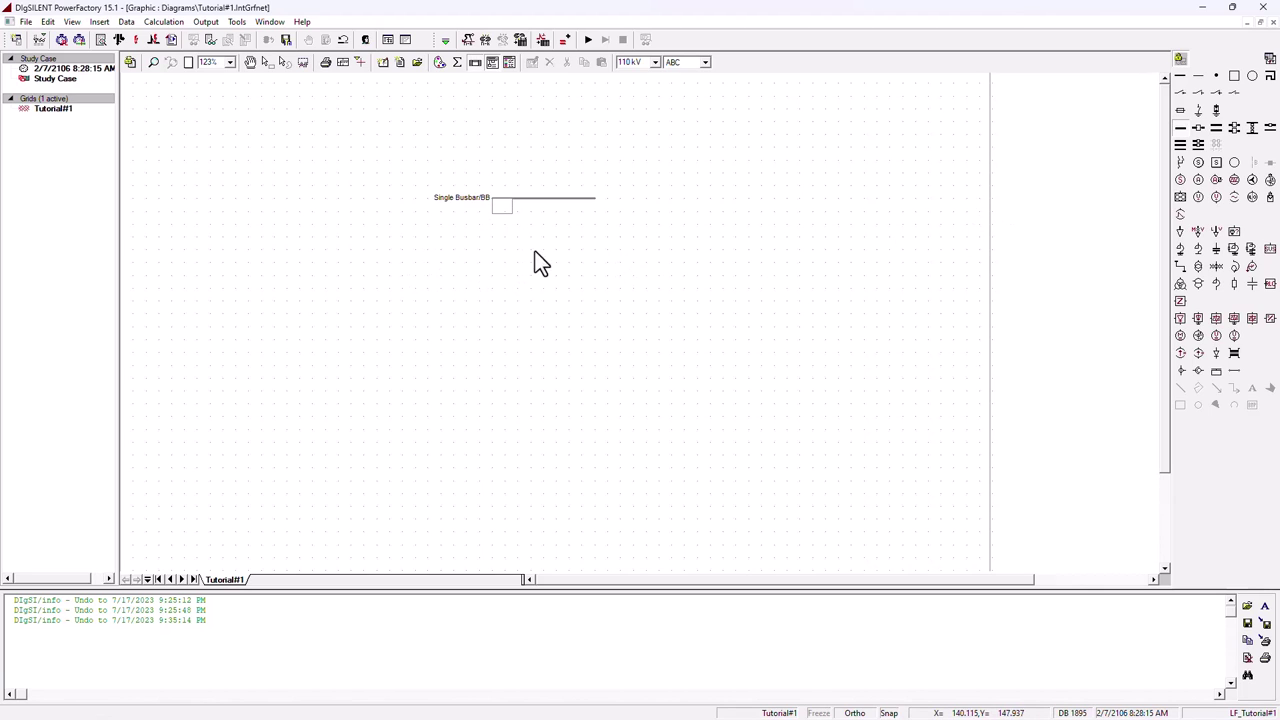
pyautogui.click(493, 367)
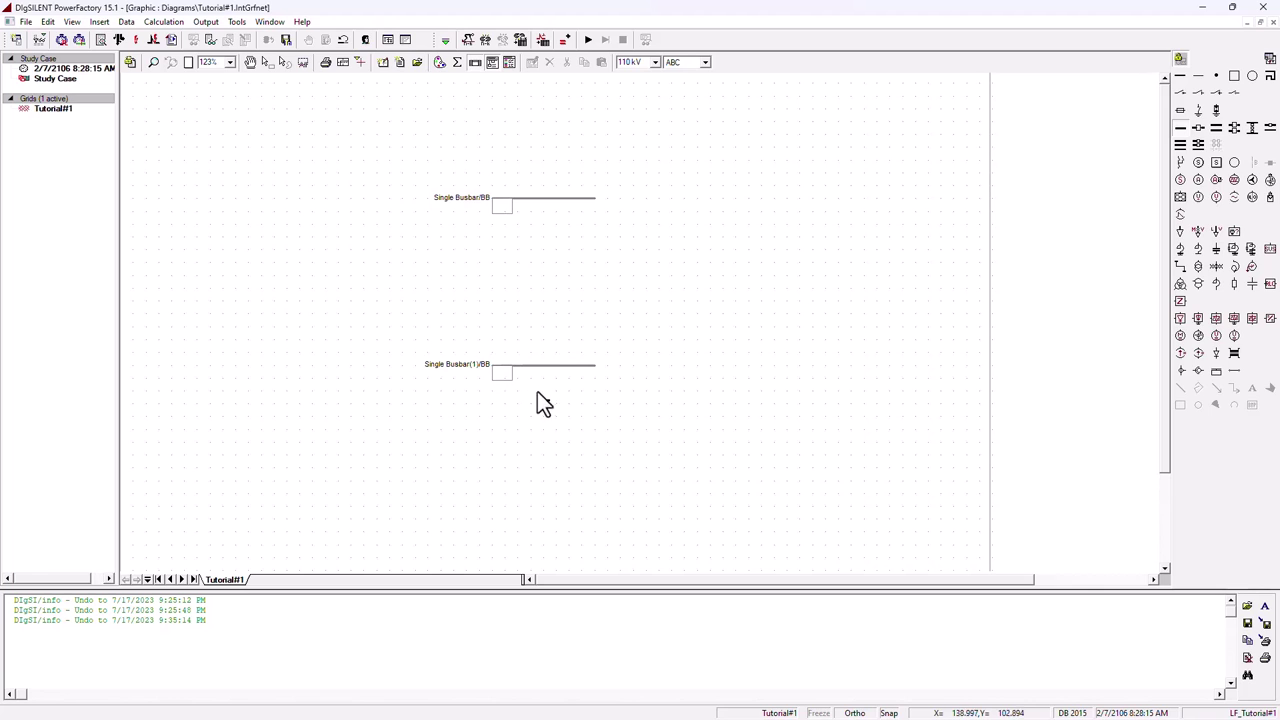